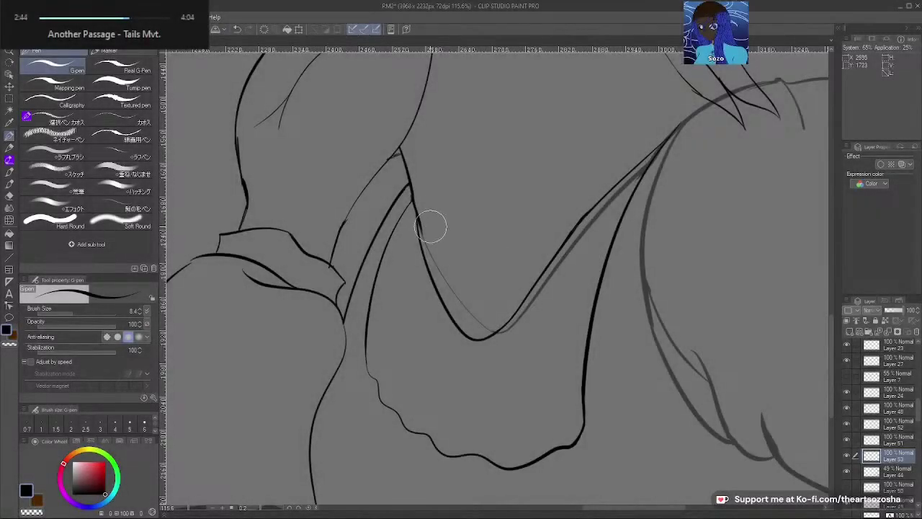
# Toggle Layer 44's visibility on and off to compare the inked neckline with the grey sketch lines
pyautogui.click(848, 470)
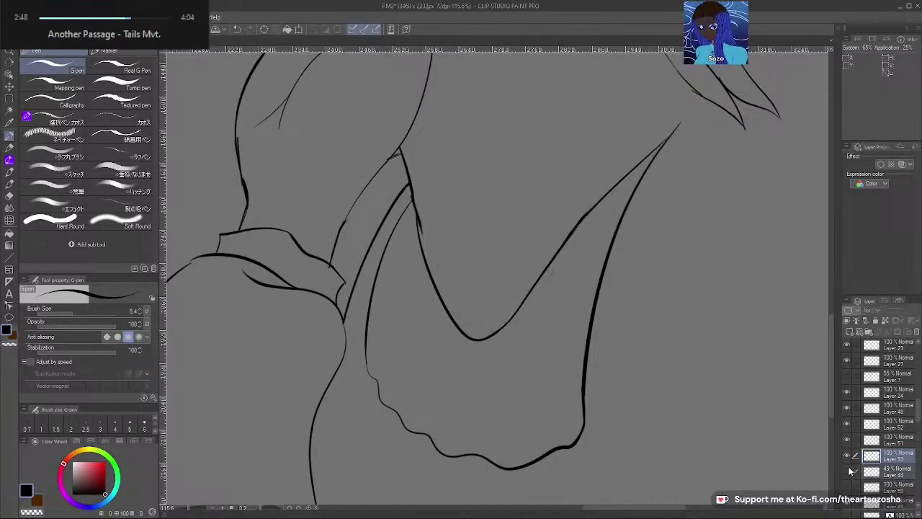
pyautogui.click(848, 470)
pyautogui.click(848, 471)
pyautogui.click(848, 471)
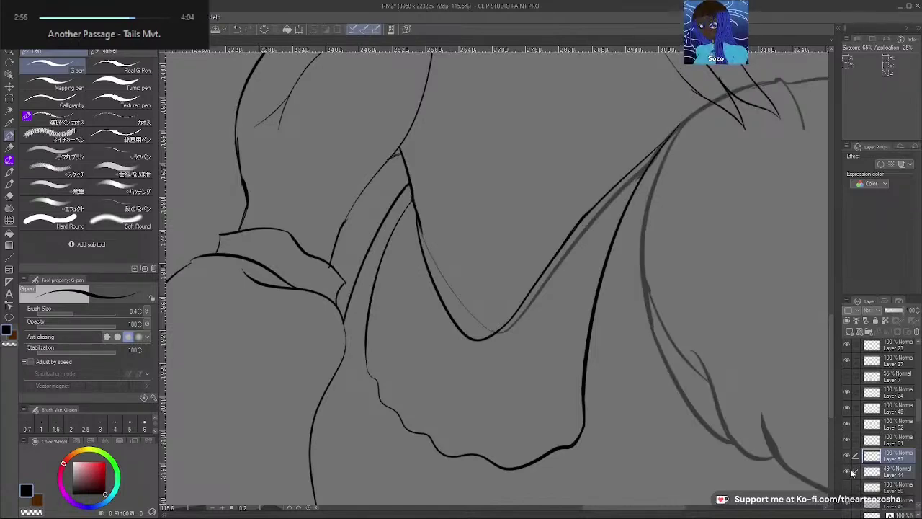
pyautogui.click(848, 471)
pyautogui.click(847, 471)
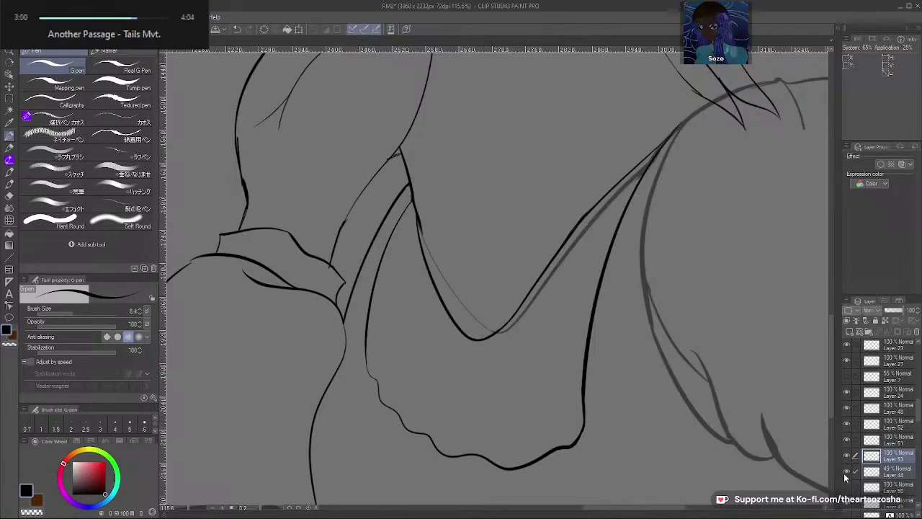
pyautogui.click(847, 472)
pyautogui.click(847, 472)
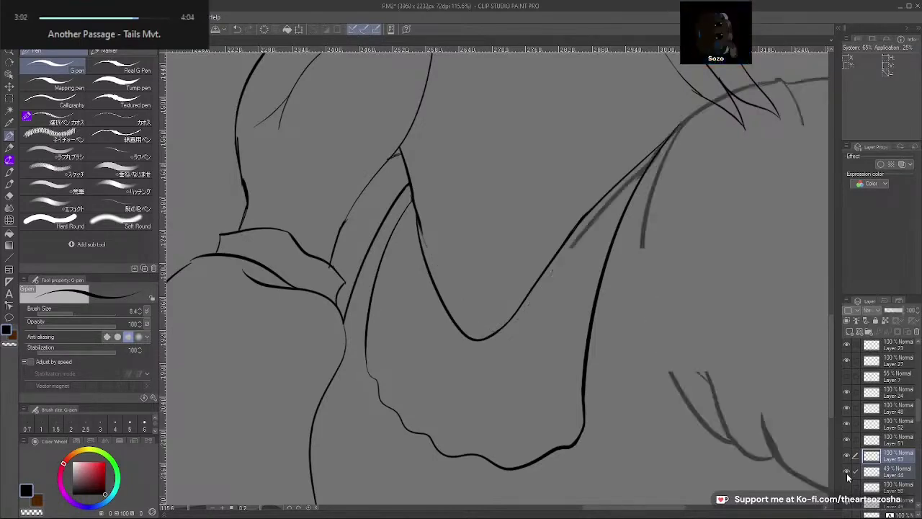
pyautogui.click(848, 473)
pyautogui.click(848, 472)
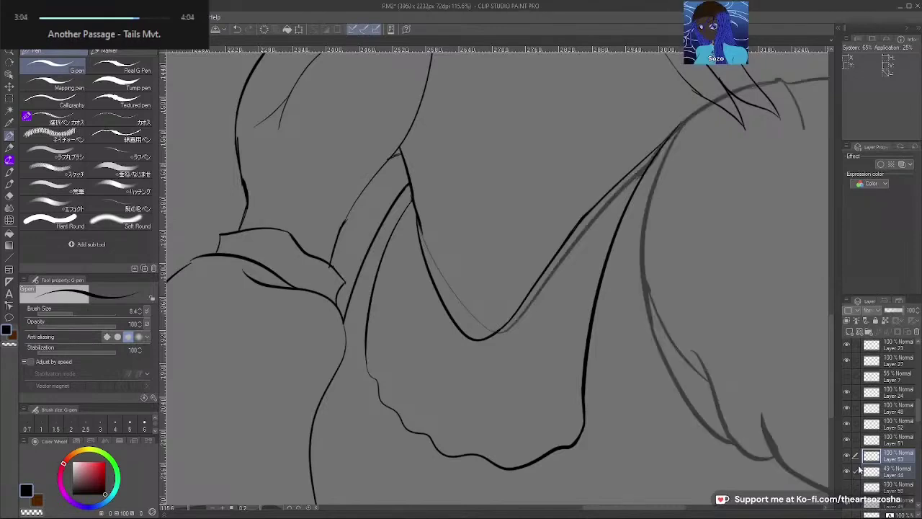
# Erase the grey sketch lines running along the V-shaped neckline on Layer 44
pyautogui.click(897, 469)
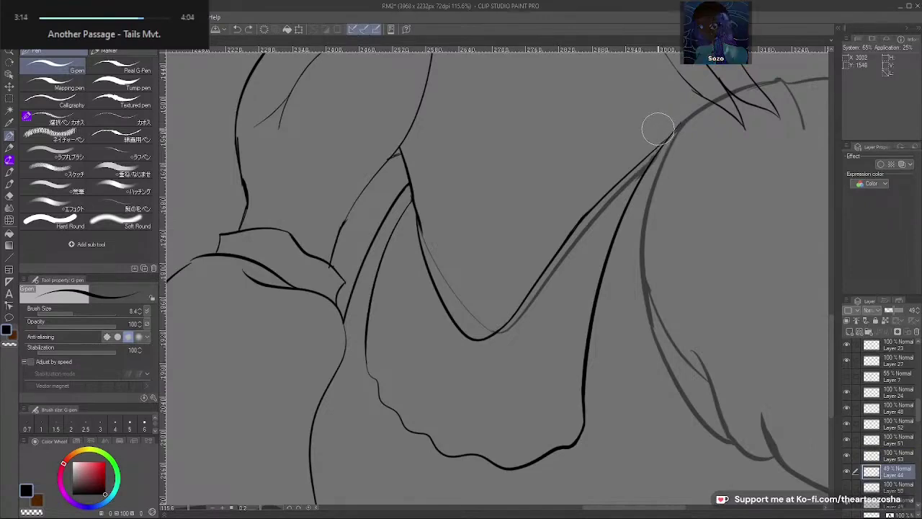
pyautogui.moveTo(657, 137)
pyautogui.mouseDown()
pyautogui.moveTo(586, 217)
pyautogui.moveTo(521, 330)
pyautogui.moveTo(506, 338)
pyautogui.moveTo(506, 319)
pyautogui.moveTo(464, 299)
pyautogui.moveTo(456, 311)
pyautogui.moveTo(427, 247)
pyautogui.mouseUp()
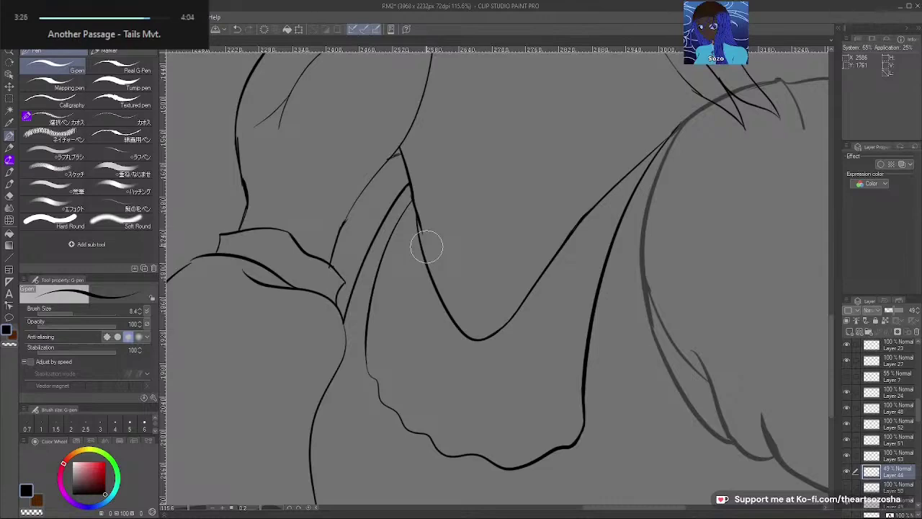
# Raise Layer 44's opacity to 100% and check the shoulder and sleeve lines against the rest of the drawing
pyautogui.scroll(-5, 599, 346)
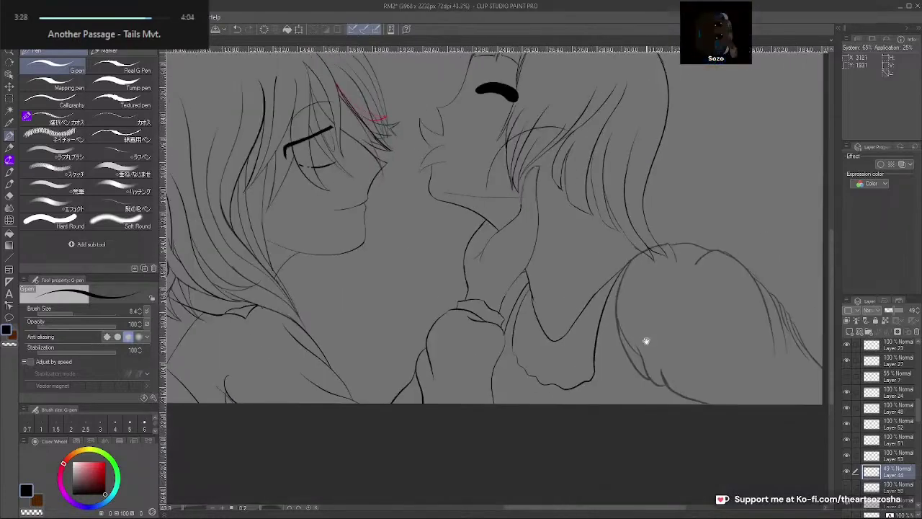
pyautogui.moveTo(631, 355); pyautogui.dragTo(616, 382)
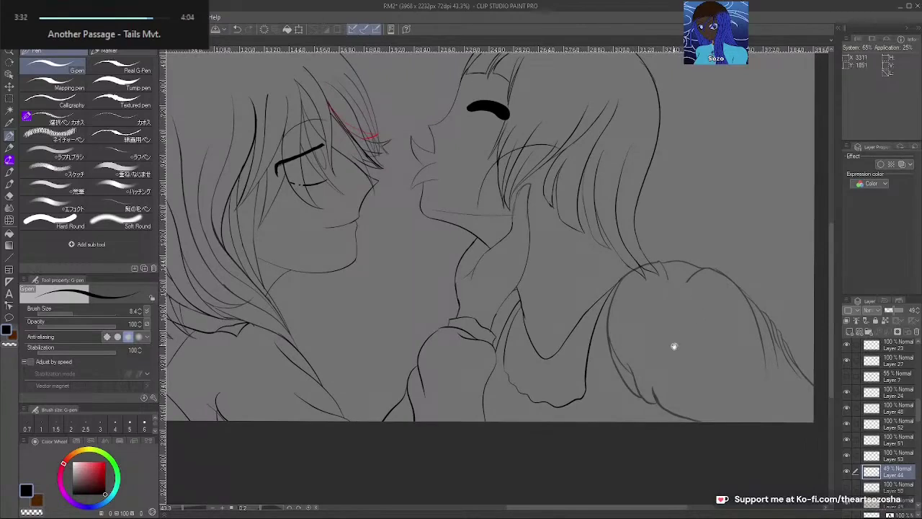
pyautogui.moveTo(674, 347); pyautogui.dragTo(626, 325)
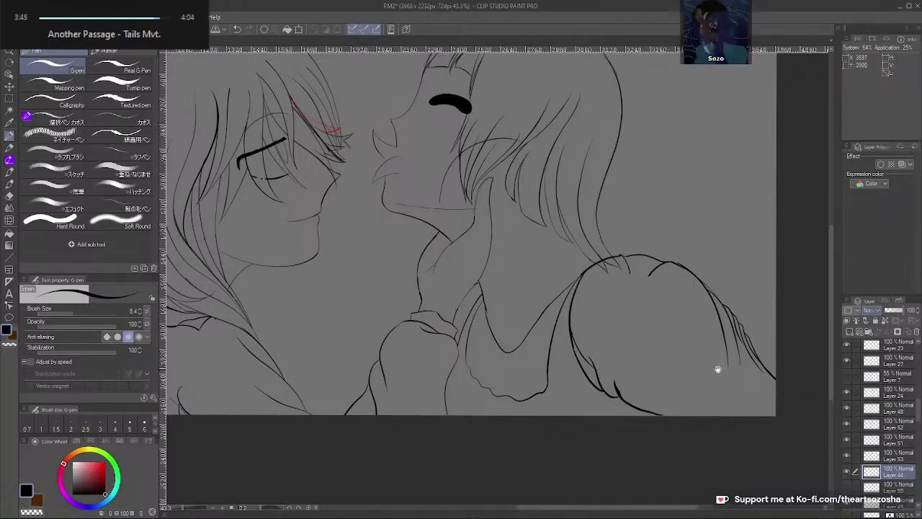
pyautogui.moveTo(667, 376)
pyautogui.mouseDown()
pyautogui.moveTo(645, 373)
pyautogui.moveTo(652, 380)
pyautogui.mouseUp()
pyautogui.scroll(4, 652, 380)
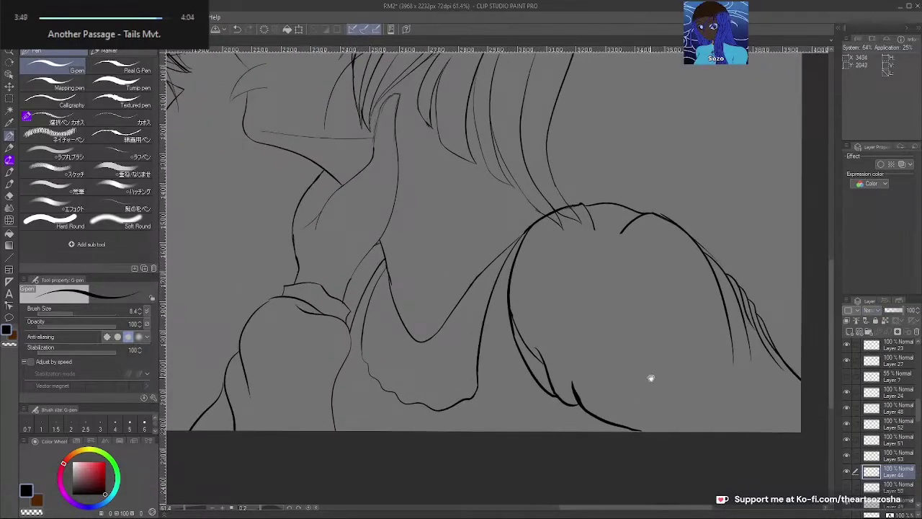
pyautogui.scroll(-2, 685, 406)
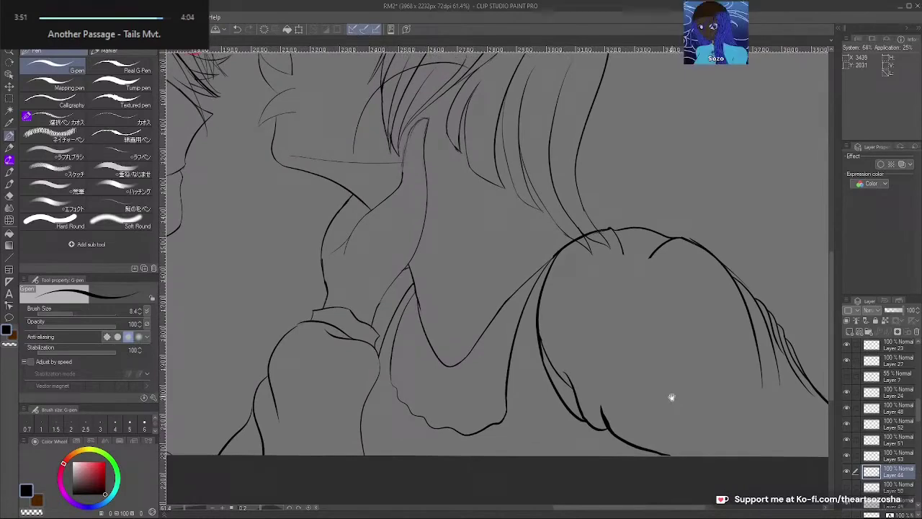
pyautogui.scroll(-1, 657, 400)
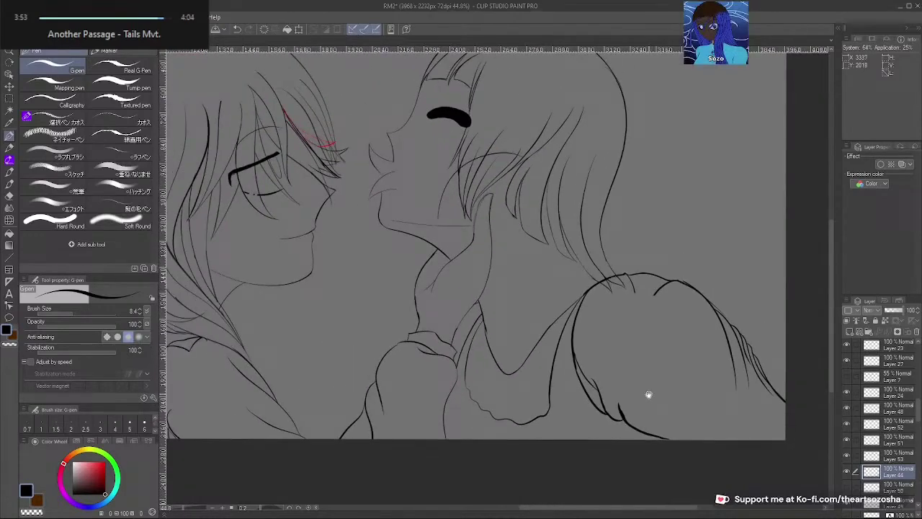
pyautogui.scroll(4, 735, 305)
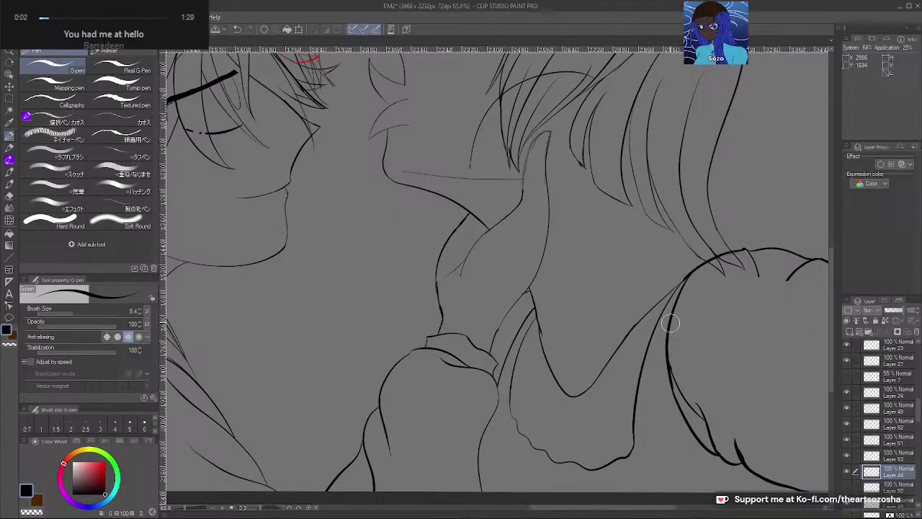
# Examine up close how the neckline curve meets the strap and the shoulder
pyautogui.moveTo(568, 424); pyautogui.dragTo(488, 355)
pyautogui.scroll(1, 488, 355)
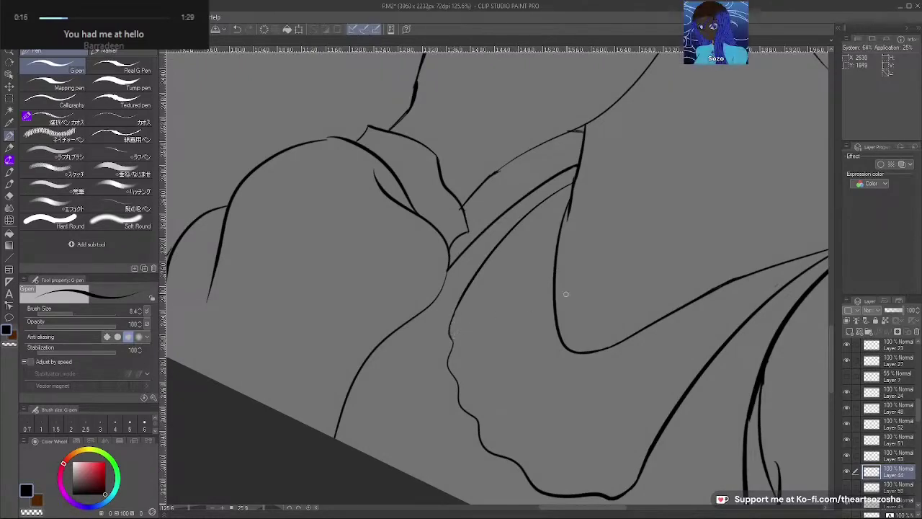
pyautogui.moveTo(638, 314); pyautogui.dragTo(592, 379)
pyautogui.moveTo(635, 357); pyautogui.dragTo(642, 342)
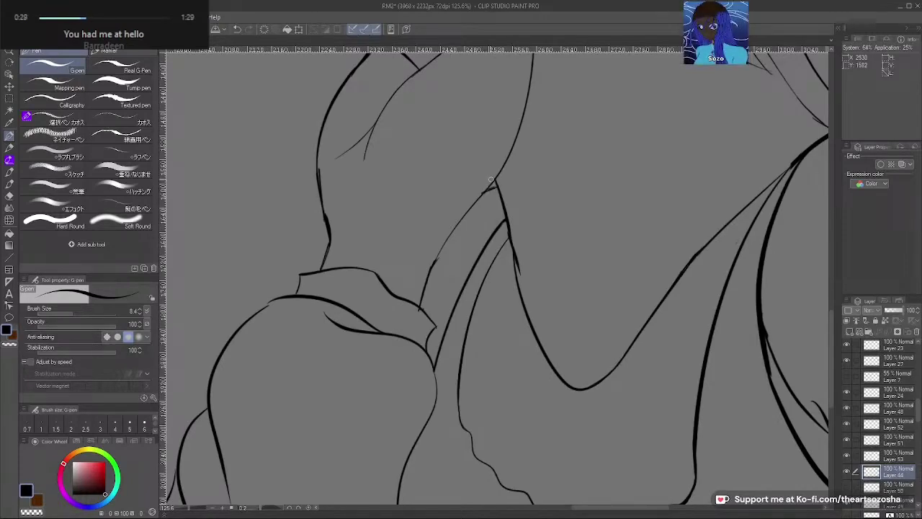
pyautogui.scroll(-5, 640, 311)
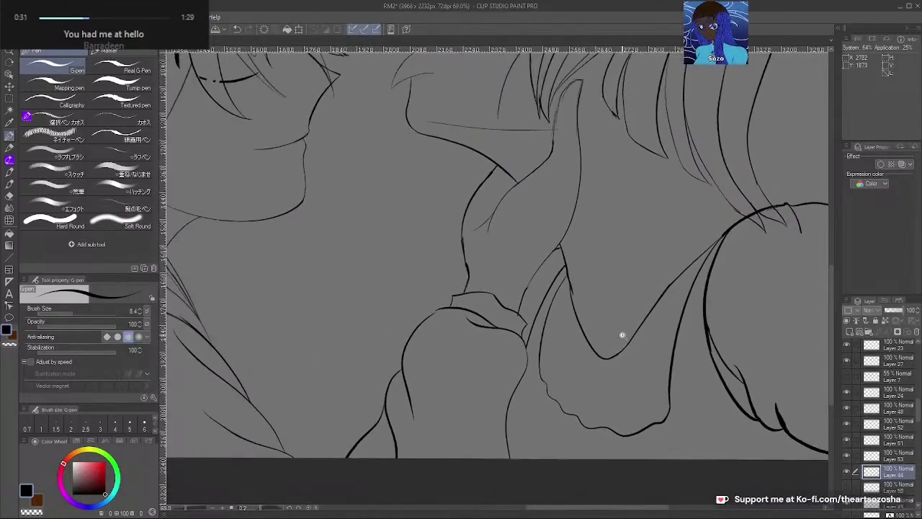
pyautogui.scroll(4, 607, 330)
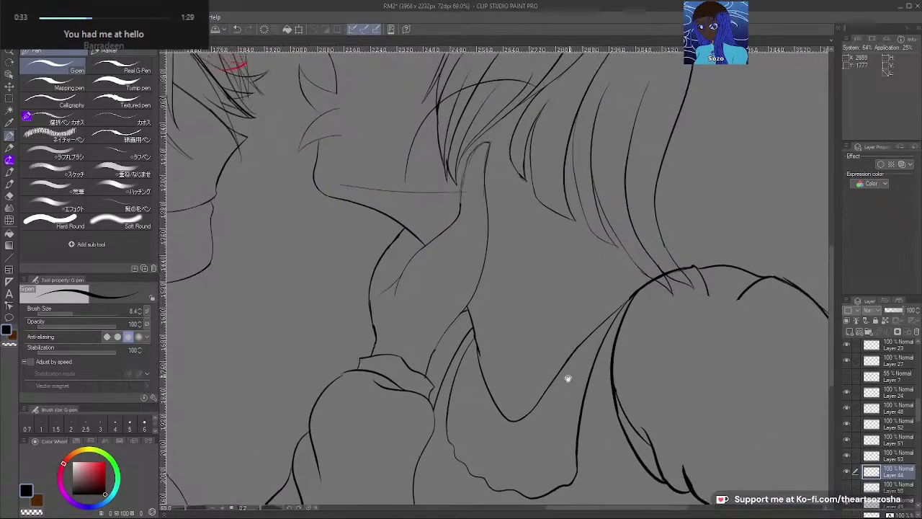
pyautogui.scroll(2, 531, 381)
pyautogui.moveTo(568, 358); pyautogui.dragTo(505, 352)
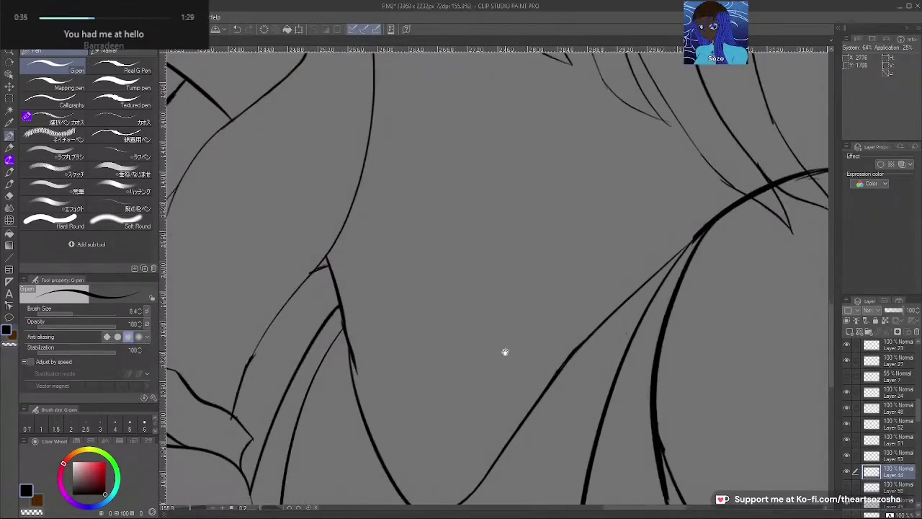
pyautogui.moveTo(414, 363); pyautogui.dragTo(449, 298)
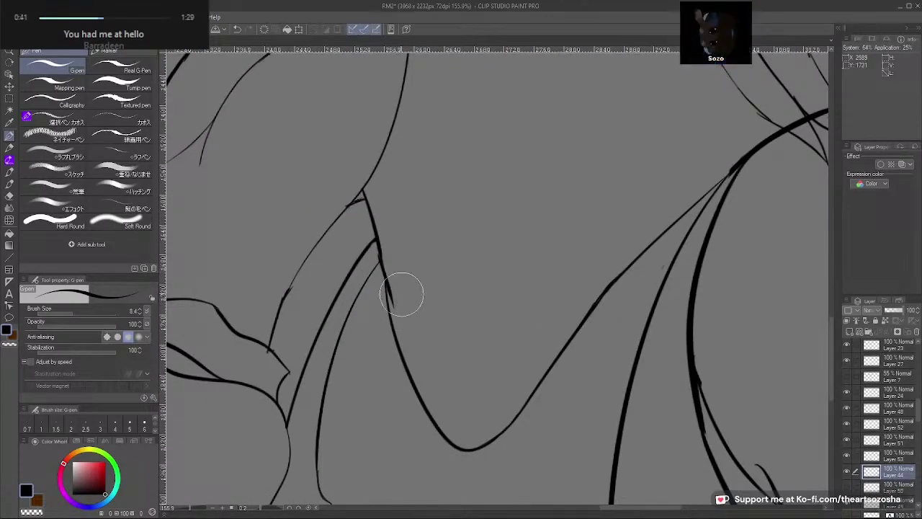
# Undo the last strokes and toggle Layers 53, 51 and 52 to identify which layer holds each neckline and strap line
pyautogui.hotkey('ctrl', 'z')
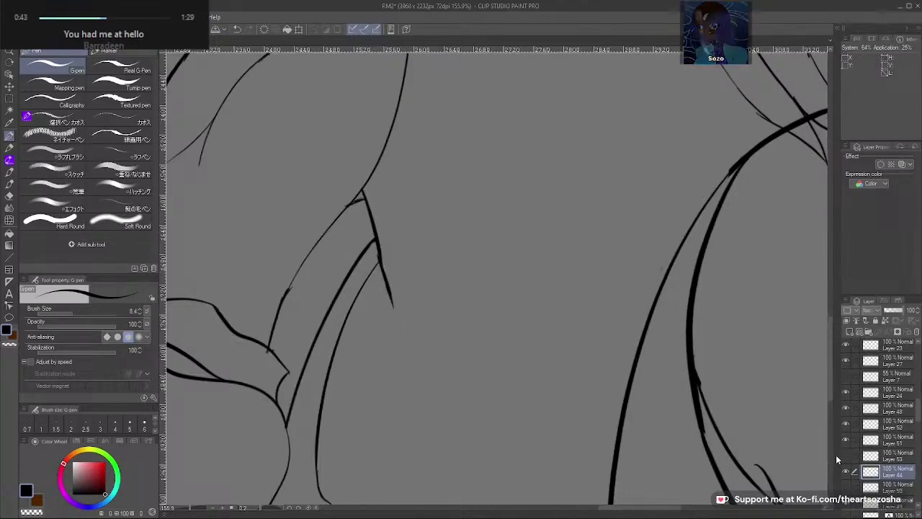
pyautogui.hotkey('ctrl', 'z')
pyautogui.click(847, 454)
pyautogui.click(847, 440)
pyautogui.click(847, 440)
pyautogui.click(847, 425)
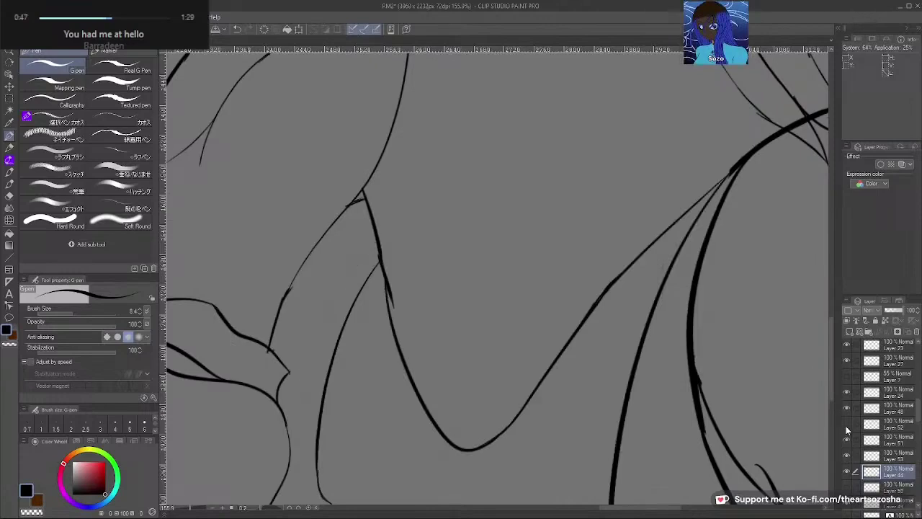
pyautogui.click(847, 426)
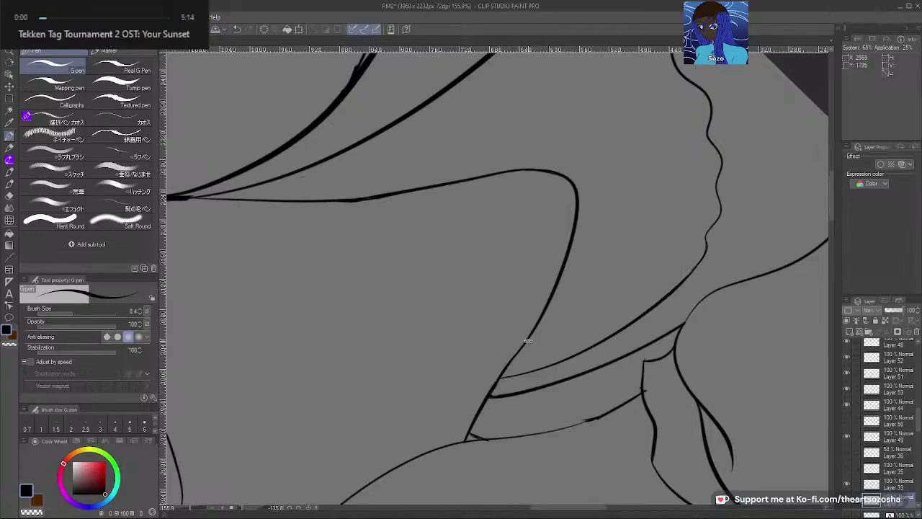
# Erase the stray line end that overlaps the neckline just below the strap
pyautogui.doubleClick(548, 327)
pyautogui.moveTo(612, 333); pyautogui.dragTo(526, 377)
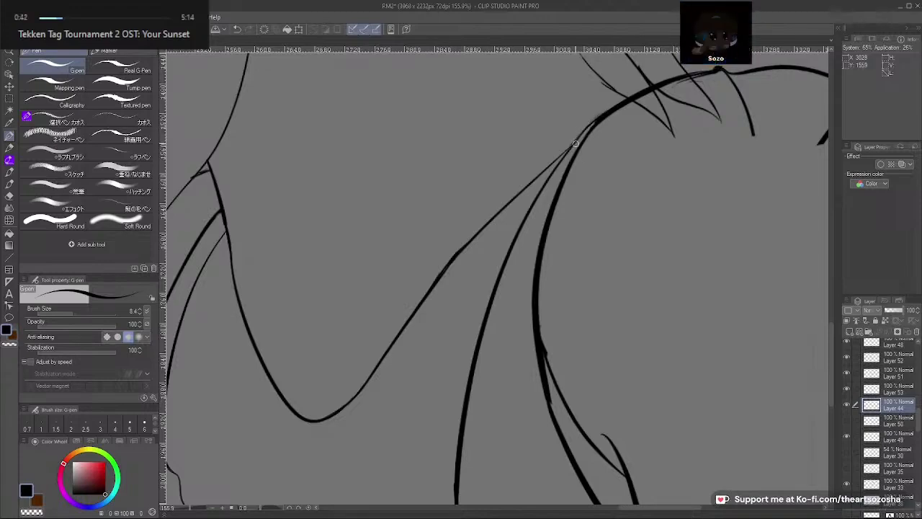
# Review the line art of both characters, focusing on the neckline, shoulder, sleeve and hair
pyautogui.scroll(-5, 544, 188)
pyautogui.moveTo(544, 188); pyautogui.dragTo(528, 351)
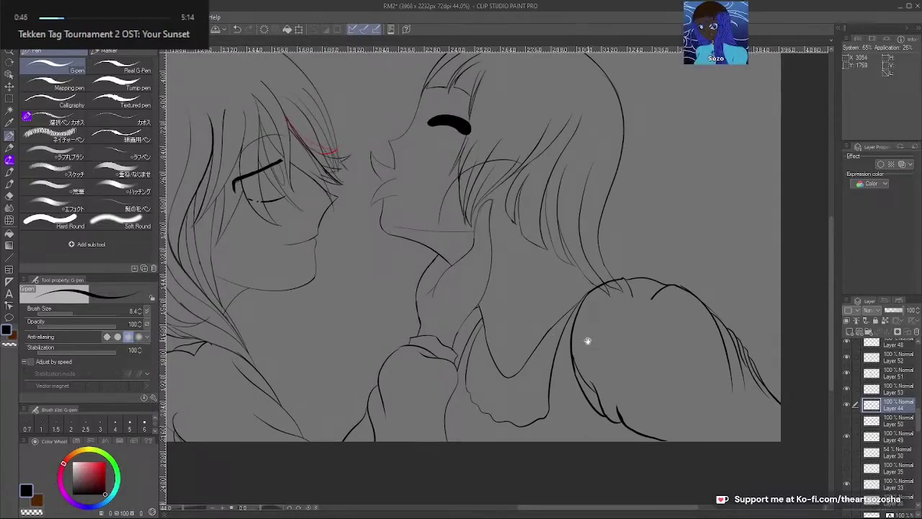
pyautogui.moveTo(577, 353)
pyautogui.mouseDown()
pyautogui.moveTo(613, 397)
pyautogui.moveTo(600, 380)
pyautogui.mouseUp()
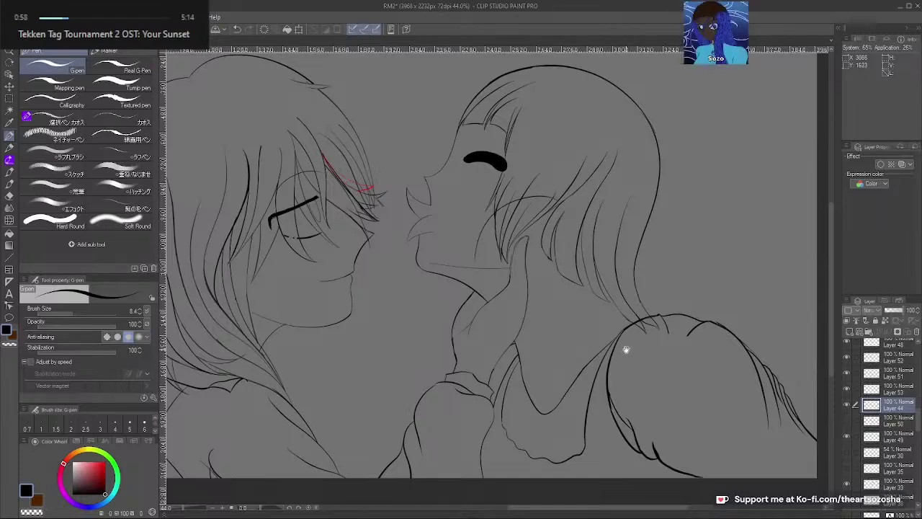
pyautogui.moveTo(627, 352); pyautogui.dragTo(687, 314)
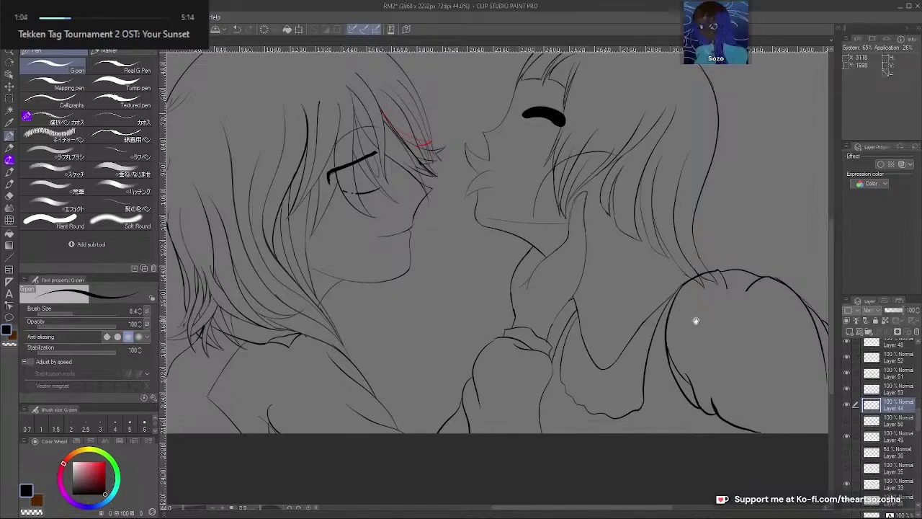
pyautogui.moveTo(690, 375); pyautogui.dragTo(677, 329)
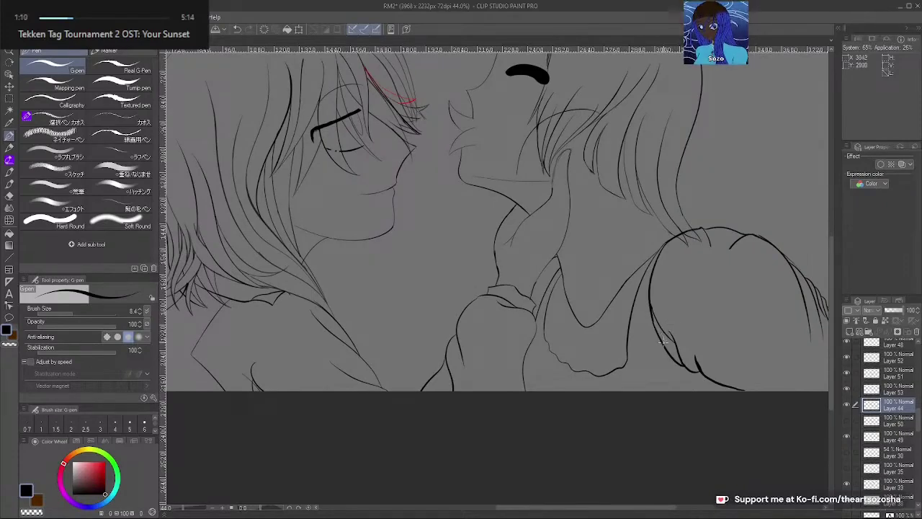
pyautogui.moveTo(669, 339); pyautogui.dragTo(593, 350)
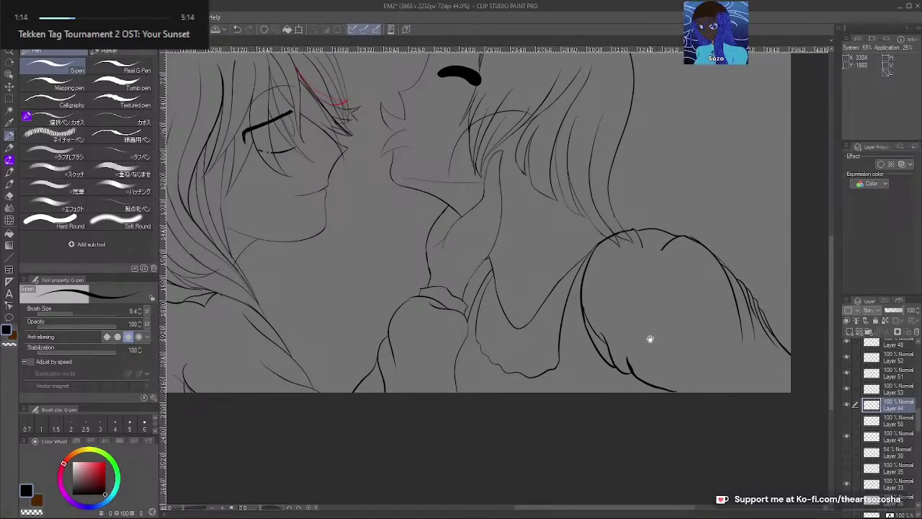
pyautogui.moveTo(660, 341); pyautogui.dragTo(610, 326)
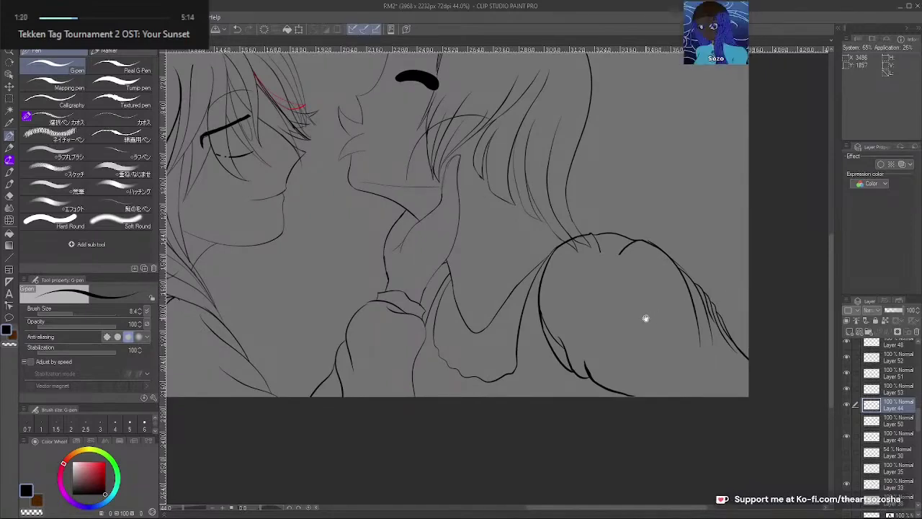
pyautogui.moveTo(618, 323); pyautogui.dragTo(663, 321)
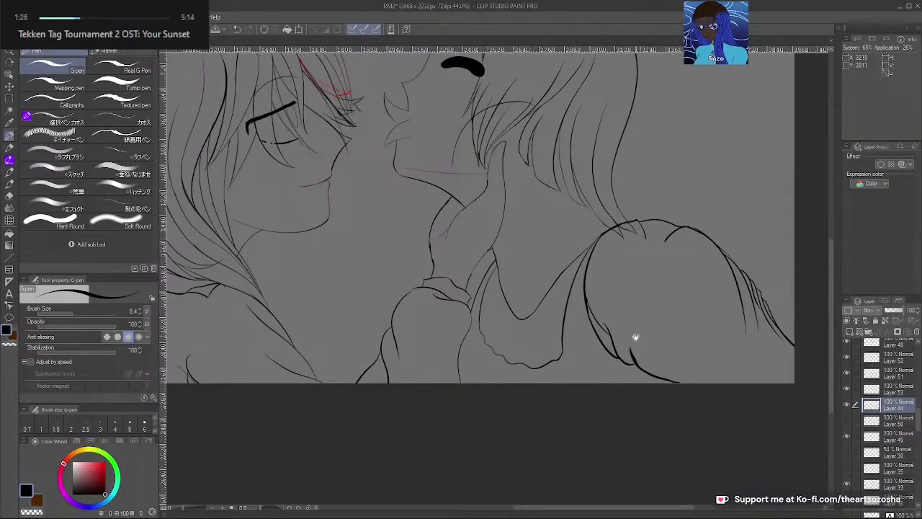
pyautogui.moveTo(636, 338)
pyautogui.mouseDown()
pyautogui.moveTo(612, 352)
pyautogui.moveTo(681, 370)
pyautogui.moveTo(663, 400)
pyautogui.mouseUp()
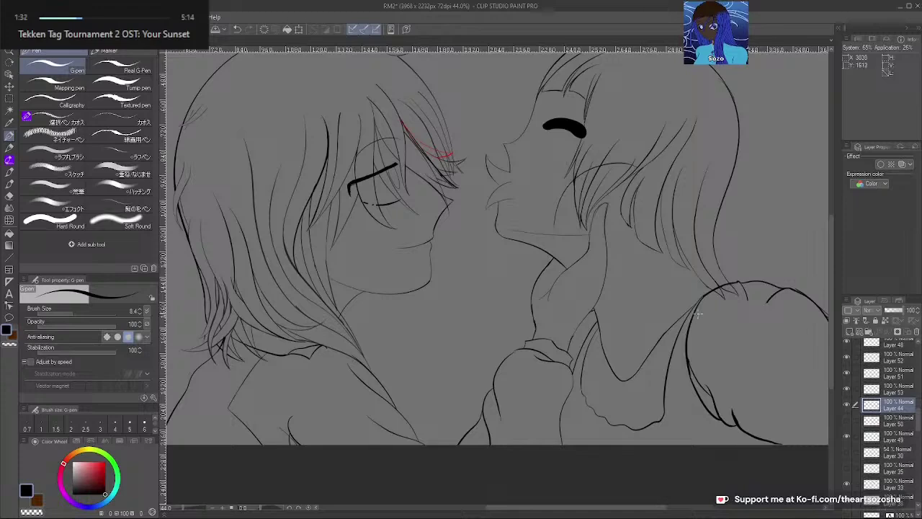
pyautogui.moveTo(698, 309); pyautogui.dragTo(685, 350)
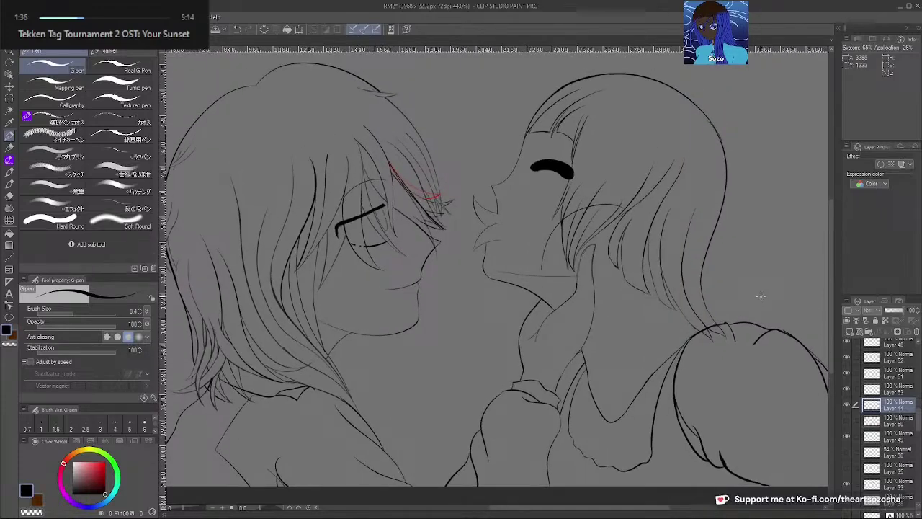
pyautogui.moveTo(755, 298)
pyautogui.mouseDown()
pyautogui.moveTo(725, 319)
pyautogui.moveTo(688, 312)
pyautogui.mouseUp()
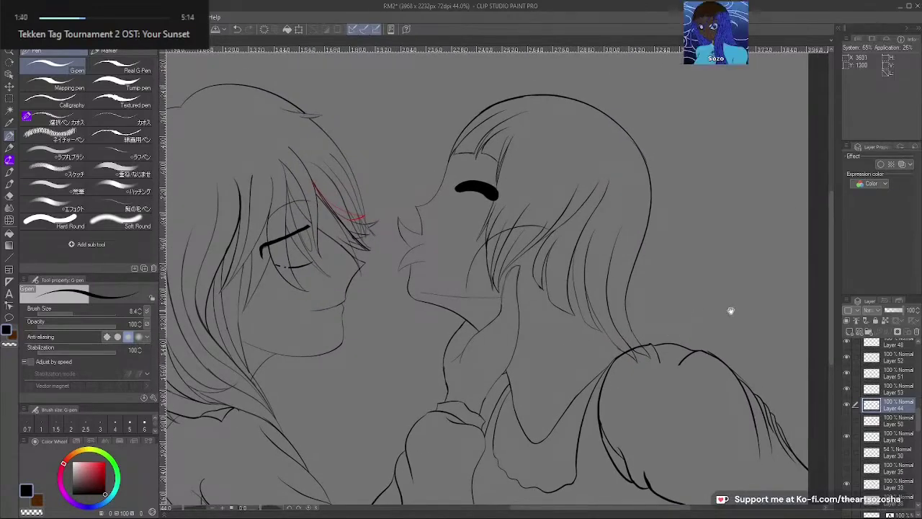
pyautogui.moveTo(733, 325); pyautogui.dragTo(714, 289)
pyautogui.moveTo(743, 329); pyautogui.dragTo(727, 300)
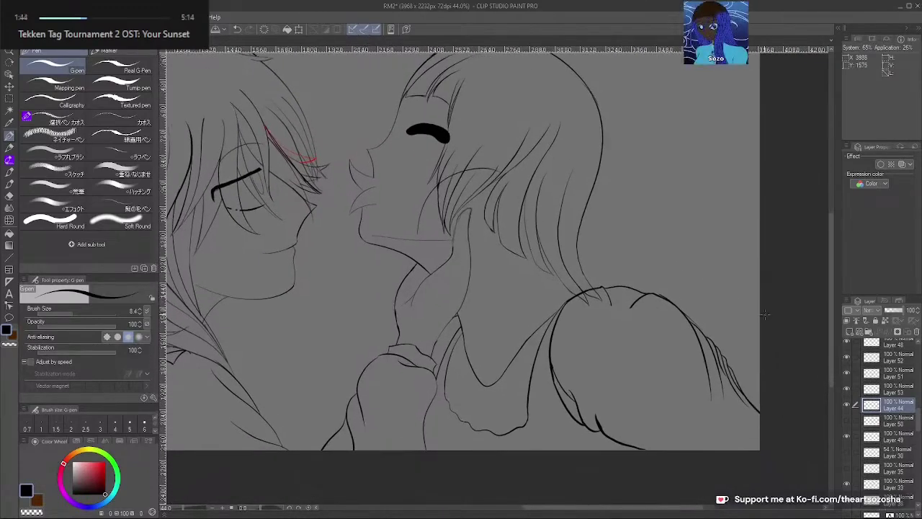
# Touch up the scalloped trim line below the neckline where the wavy edge runs into the smooth curve
pyautogui.moveTo(640, 356); pyautogui.dragTo(767, 338)
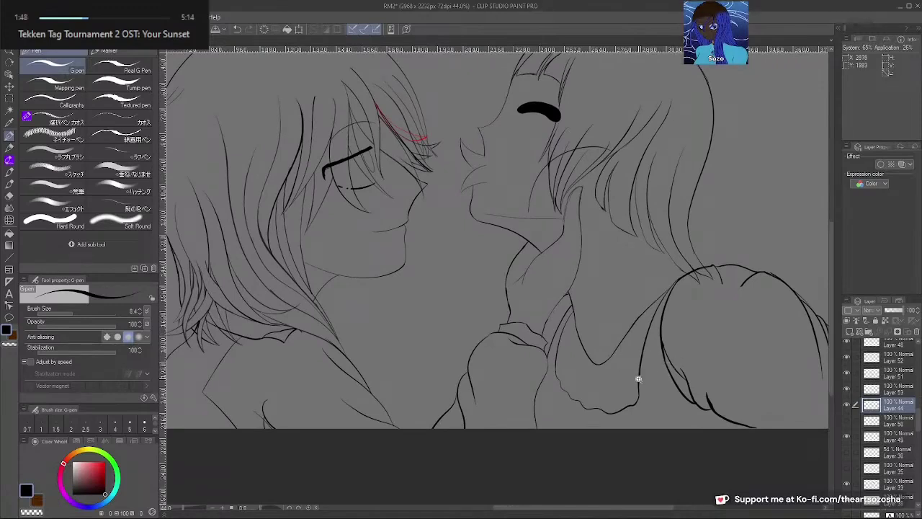
pyautogui.scroll(5, 639, 378)
pyautogui.moveTo(636, 394); pyautogui.dragTo(432, 312)
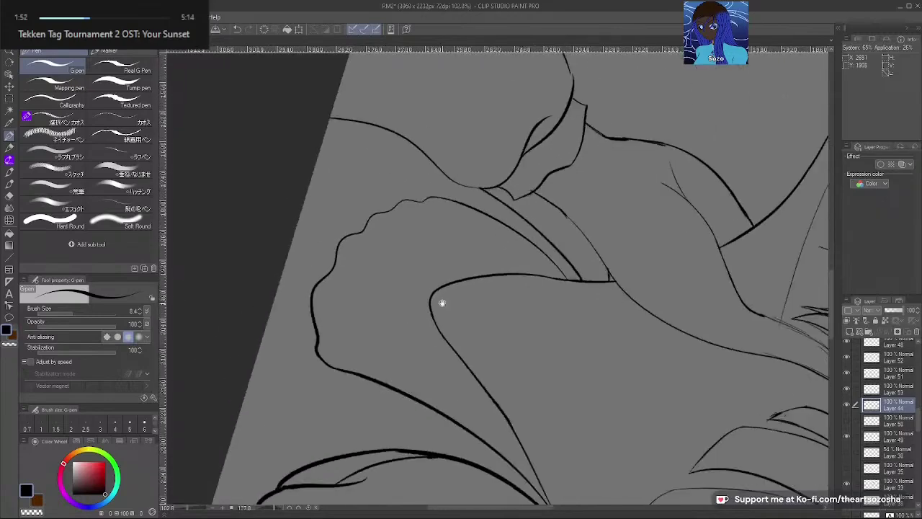
pyautogui.scroll(3, 432, 312)
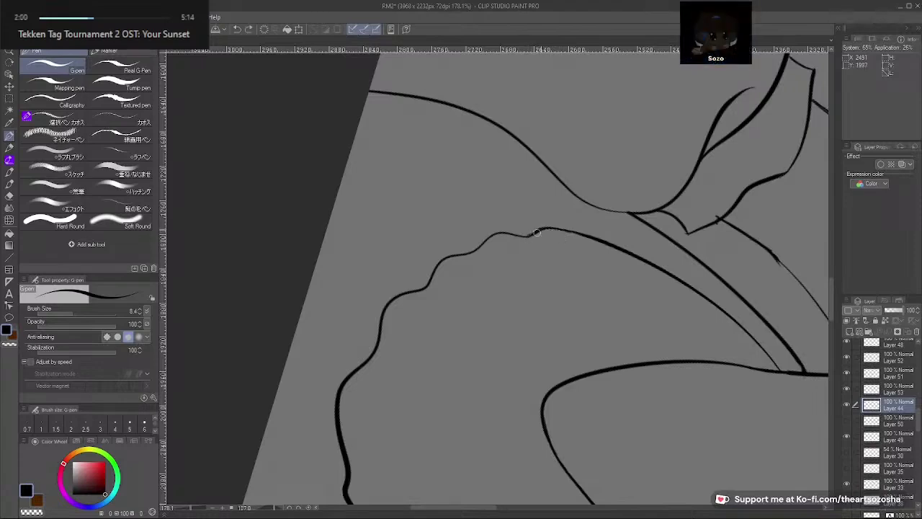
pyautogui.moveTo(538, 232); pyautogui.dragTo(557, 229)
pyautogui.moveTo(605, 292)
pyautogui.mouseDown()
pyautogui.moveTo(683, 171)
pyautogui.moveTo(635, 164)
pyautogui.mouseUp()
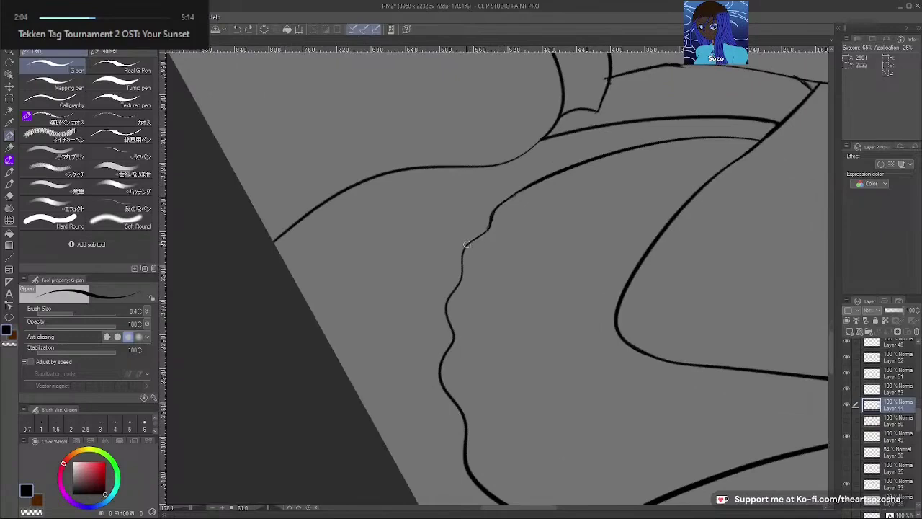
pyautogui.moveTo(469, 243); pyautogui.dragTo(489, 226)
pyautogui.hotkey('ctrl', 'z')
pyautogui.moveTo(567, 166); pyautogui.dragTo(545, 179)
pyautogui.moveTo(608, 155); pyautogui.dragTo(640, 148)
# Review the trim, neckline and shoulder lines up close and against both characters
pyautogui.moveTo(648, 344)
pyautogui.mouseDown()
pyautogui.moveTo(663, 339)
pyautogui.moveTo(626, 347)
pyautogui.moveTo(623, 441)
pyautogui.moveTo(602, 497)
pyautogui.mouseUp()
pyautogui.doubleClick(660, 340)
pyautogui.scroll(-1, 602, 498)
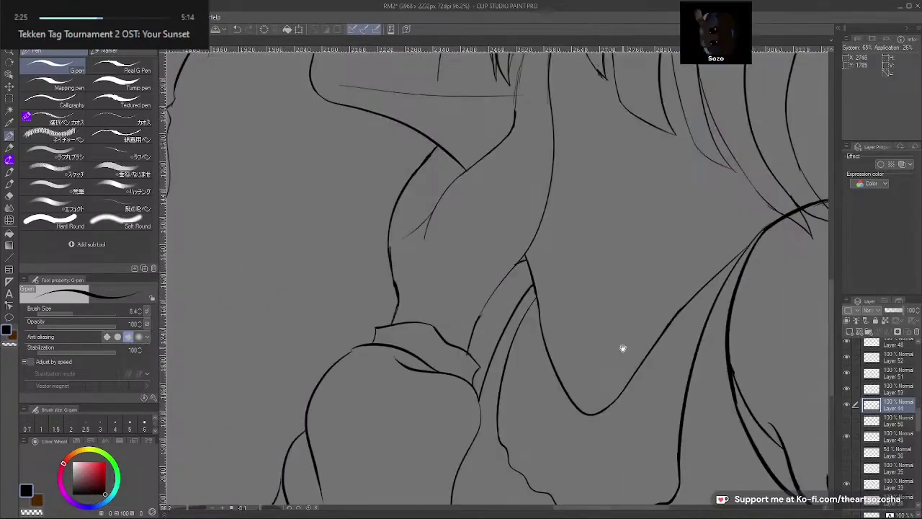
pyautogui.scroll(-3, 634, 371)
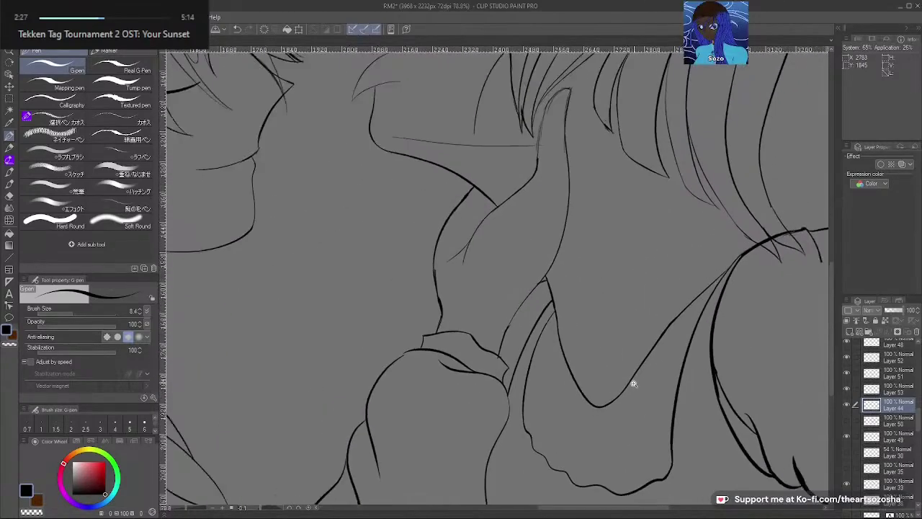
pyautogui.moveTo(632, 367); pyautogui.dragTo(622, 392)
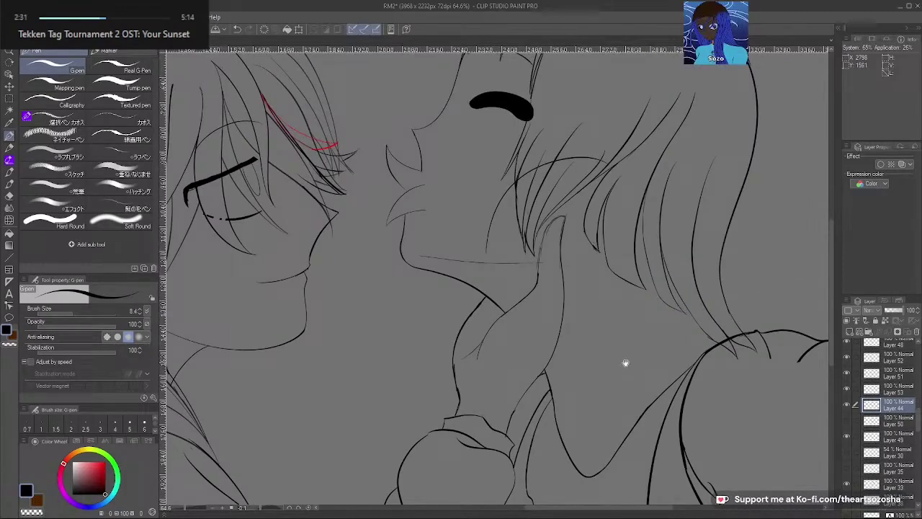
pyautogui.scroll(-1, 628, 351)
pyautogui.scroll(-2, 648, 381)
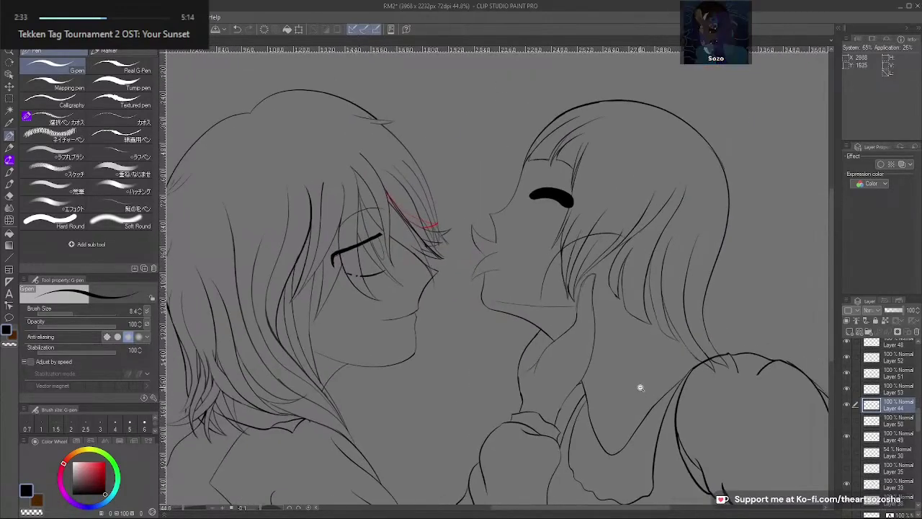
pyautogui.moveTo(653, 379); pyautogui.dragTo(593, 333)
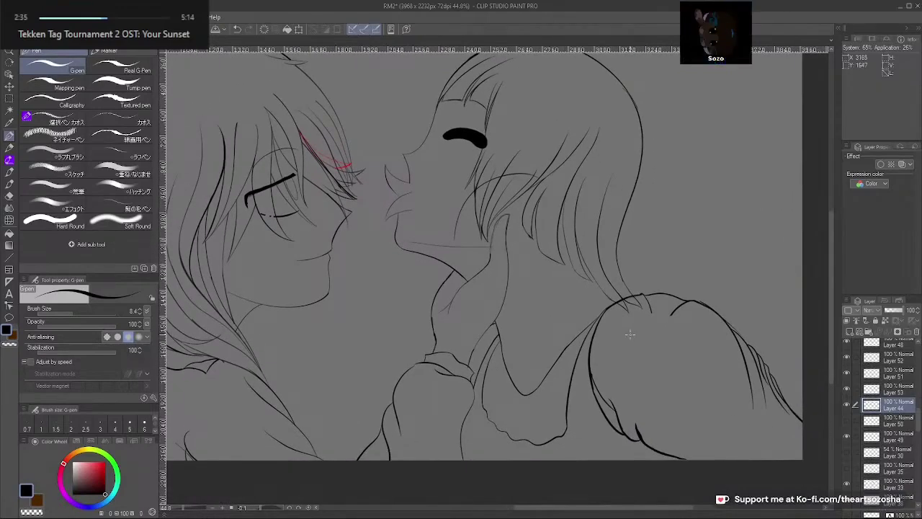
pyautogui.moveTo(697, 387); pyautogui.dragTo(770, 392)
pyautogui.moveTo(706, 387); pyautogui.dragTo(748, 388)
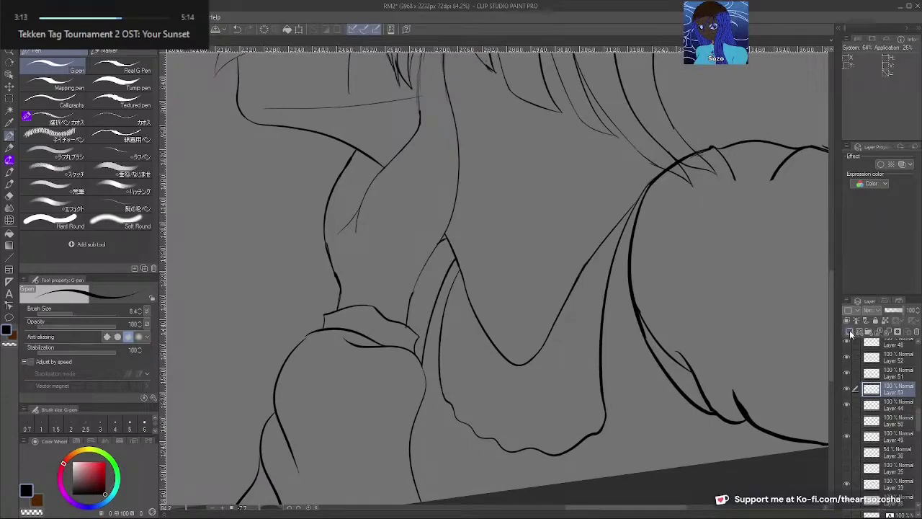
# Redraw the neckline curve using a new layer above Layer 53 and erase the doubled line below the strap on Layer 53
pyautogui.click(850, 332)
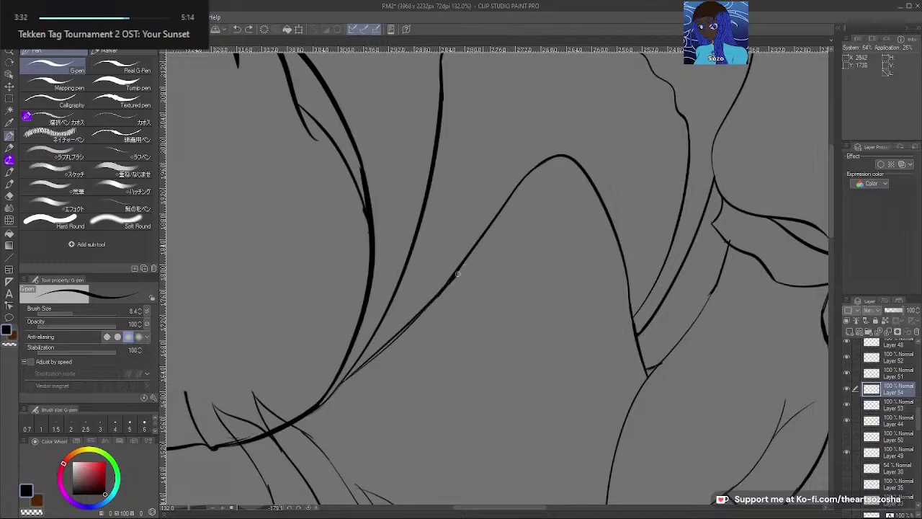
pyautogui.hotkey('ctrl', 'z')
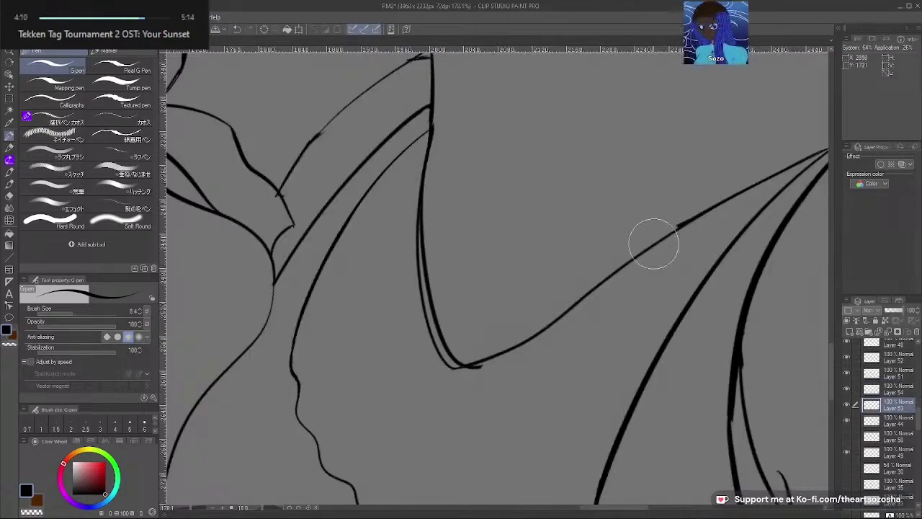
pyautogui.moveTo(459, 346)
pyautogui.mouseDown()
pyautogui.moveTo(433, 319)
pyautogui.moveTo(426, 241)
pyautogui.moveTo(416, 236)
pyautogui.moveTo(433, 177)
pyautogui.mouseUp()
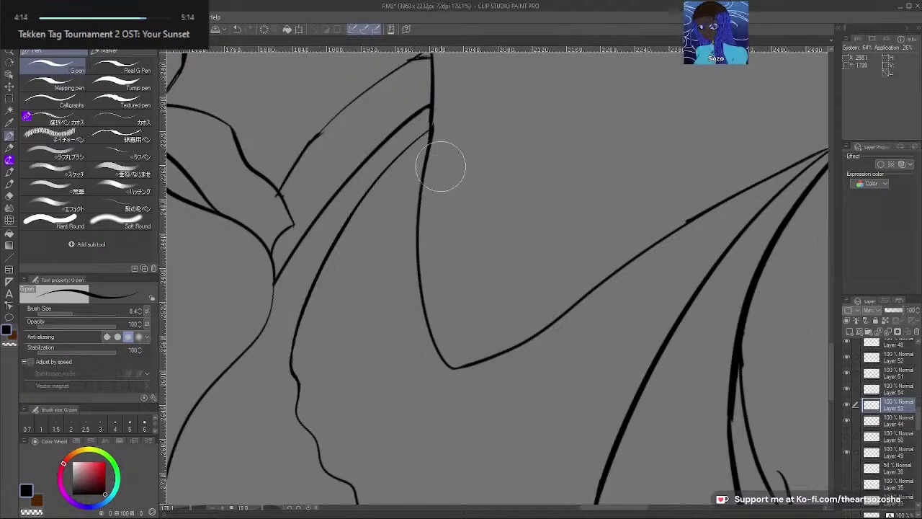
# Check the cleaned neckline at several zoom levels, from the strap and shoulder out to the whole drawing
pyautogui.moveTo(596, 386); pyautogui.dragTo(583, 400)
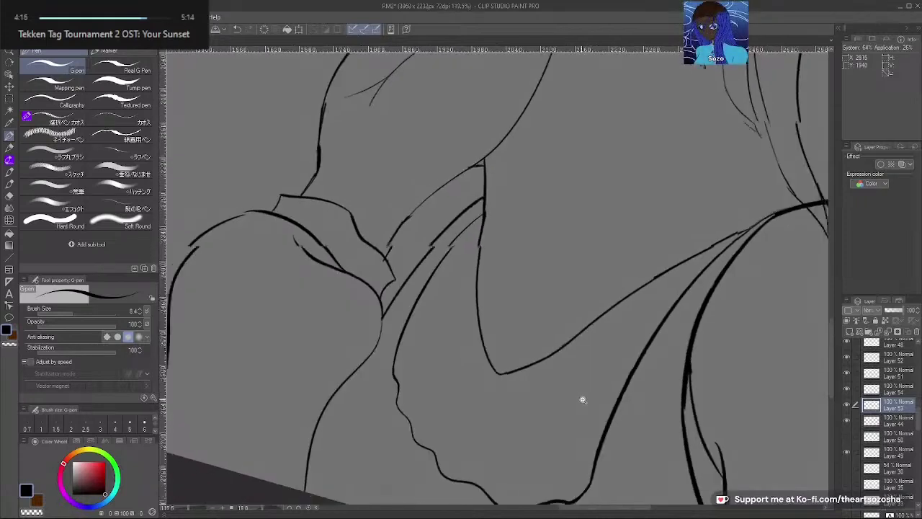
pyautogui.scroll(-2, 583, 400)
pyautogui.scroll(-3, 620, 366)
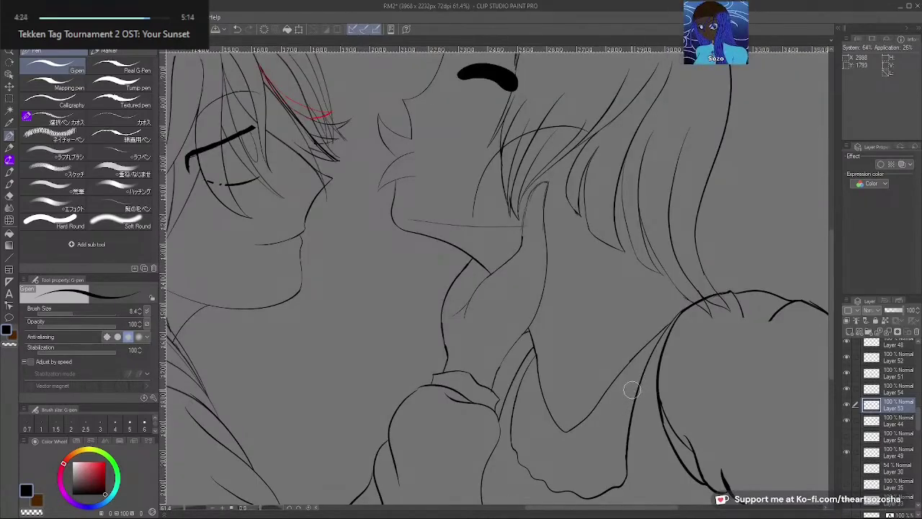
pyautogui.moveTo(631, 394)
pyautogui.mouseDown()
pyautogui.moveTo(633, 404)
pyautogui.moveTo(696, 353)
pyautogui.mouseUp()
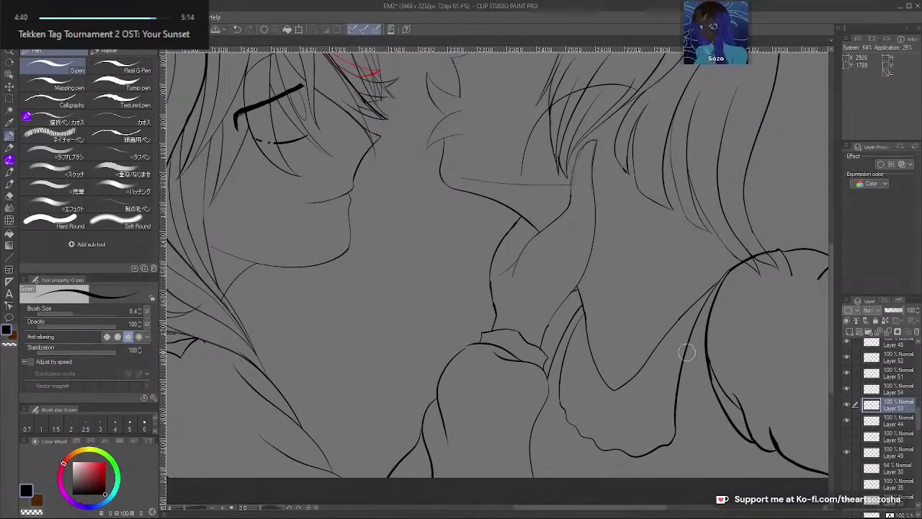
pyautogui.moveTo(664, 373)
pyautogui.mouseDown()
pyautogui.moveTo(617, 368)
pyautogui.moveTo(611, 447)
pyautogui.mouseUp()
pyautogui.moveTo(617, 410); pyautogui.dragTo(608, 435)
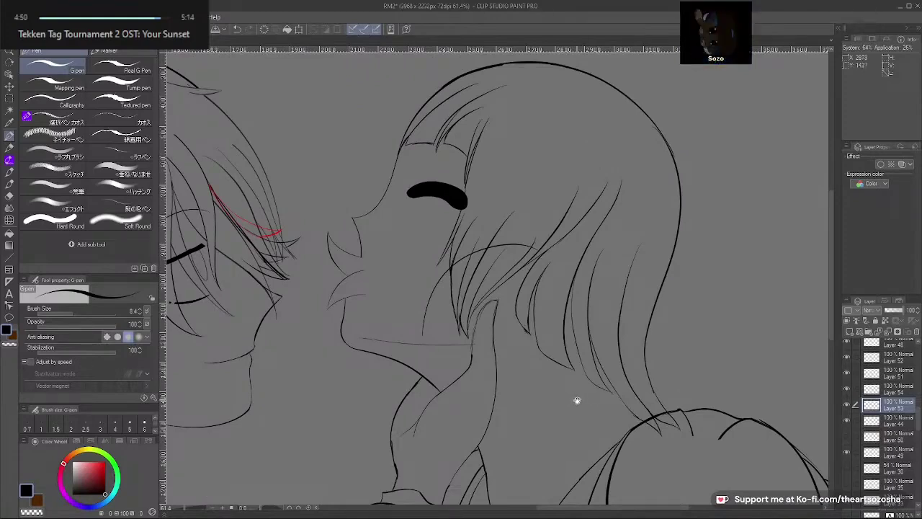
pyautogui.moveTo(584, 387); pyautogui.dragTo(664, 414)
pyautogui.scroll(-4, 662, 414)
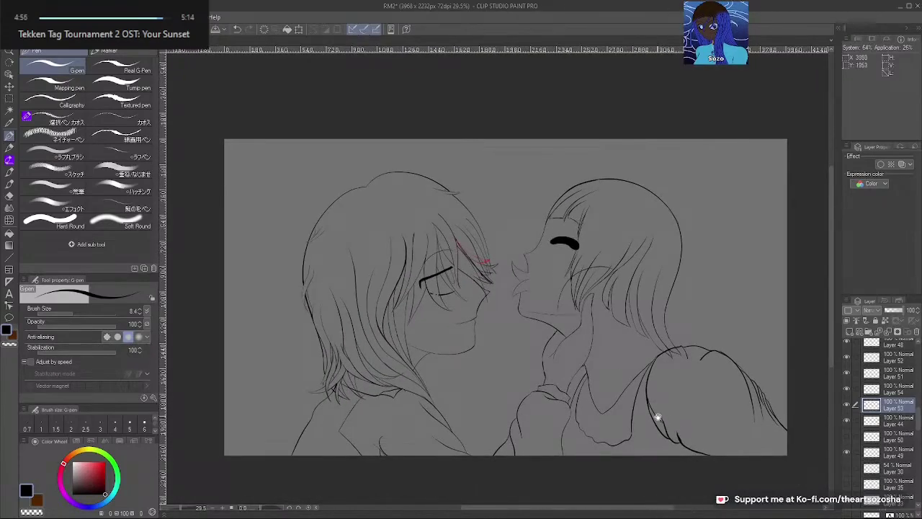
# Toggle Layers 54 and 51 to identify which neckline and trim lines they hold, and check the shoulder and sleeve
pyautogui.moveTo(659, 422); pyautogui.dragTo(626, 385)
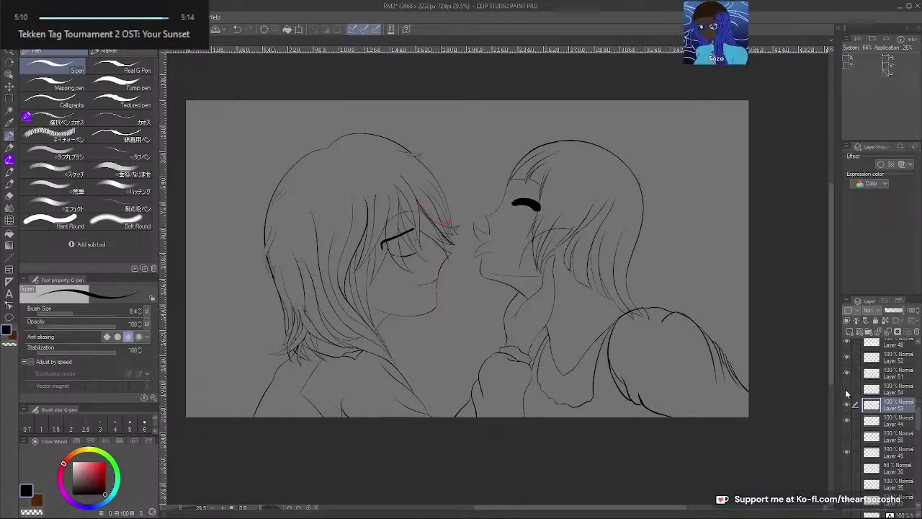
pyautogui.moveTo(841, 373); pyautogui.dragTo(840, 373)
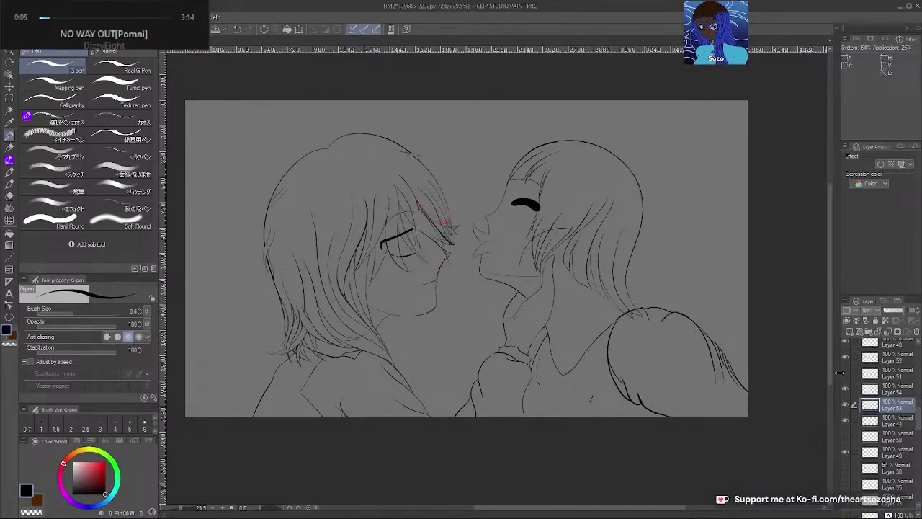
pyautogui.moveTo(727, 391); pyautogui.dragTo(677, 387)
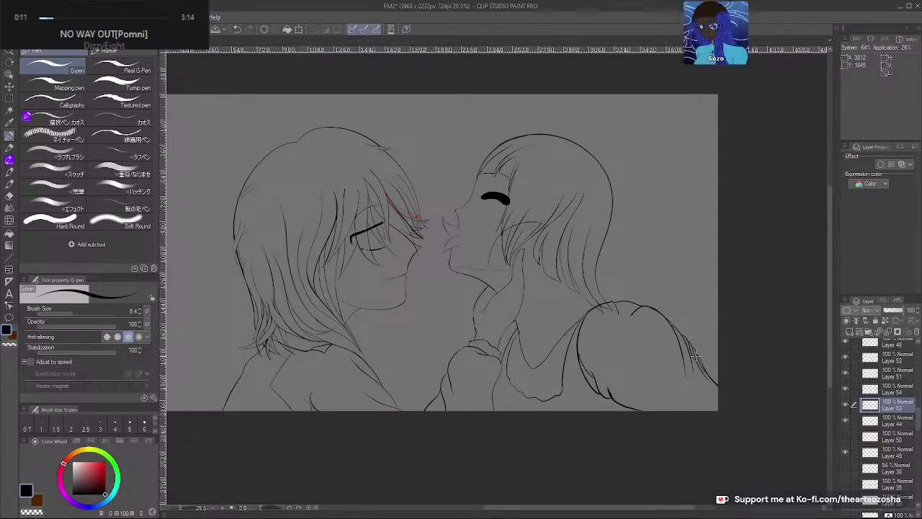
pyautogui.moveTo(697, 372); pyautogui.dragTo(663, 377)
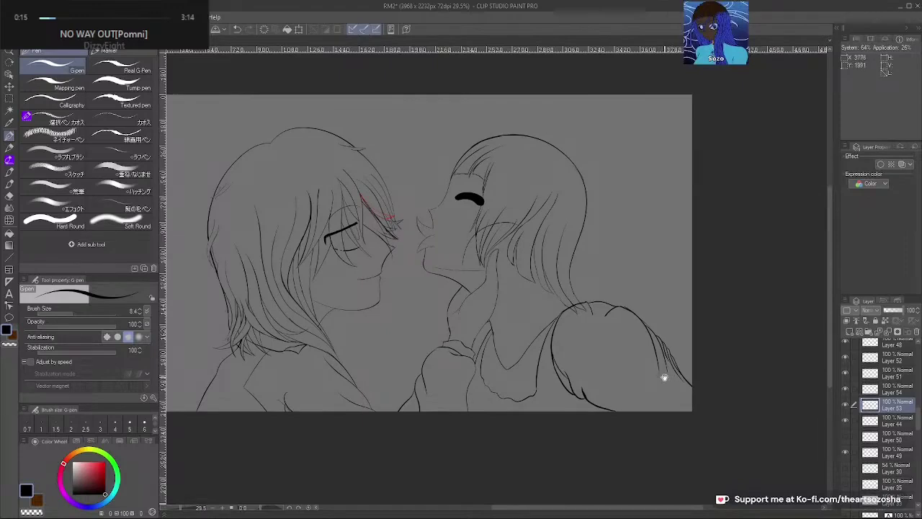
pyautogui.scroll(4, 667, 375)
pyautogui.scroll(-2, 721, 404)
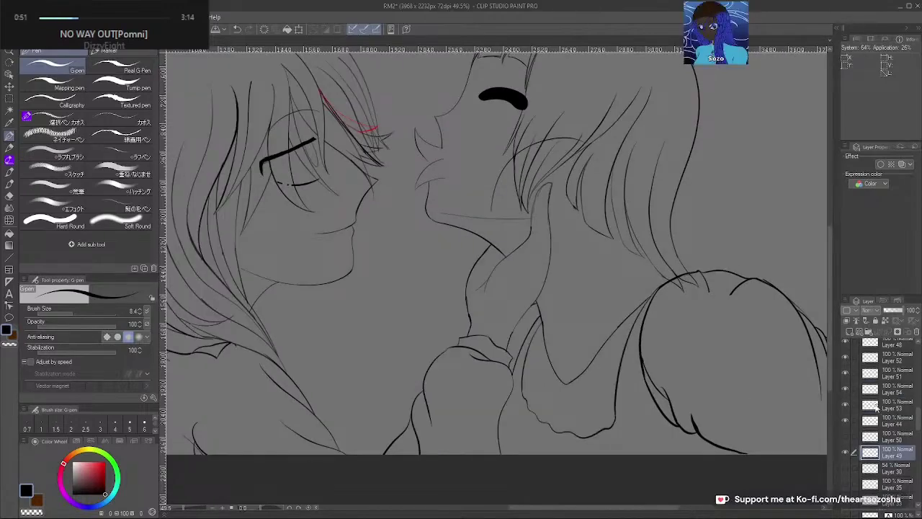
# Add a new layer above Layer 49 and draw a smooth outer curve along the sleeve's lower edge, undoing unsatisfactory strokes
pyautogui.click(857, 332)
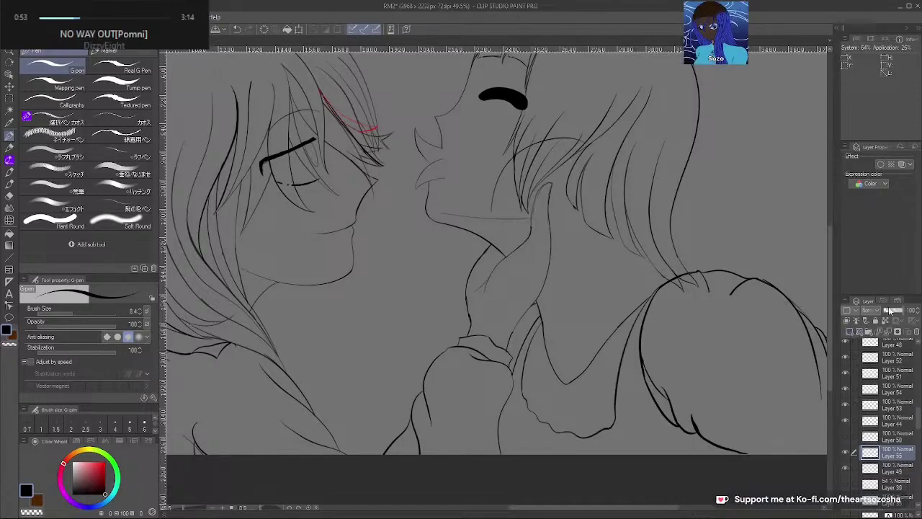
pyautogui.moveTo(731, 424); pyautogui.dragTo(677, 477)
pyautogui.moveTo(709, 412); pyautogui.dragTo(667, 435)
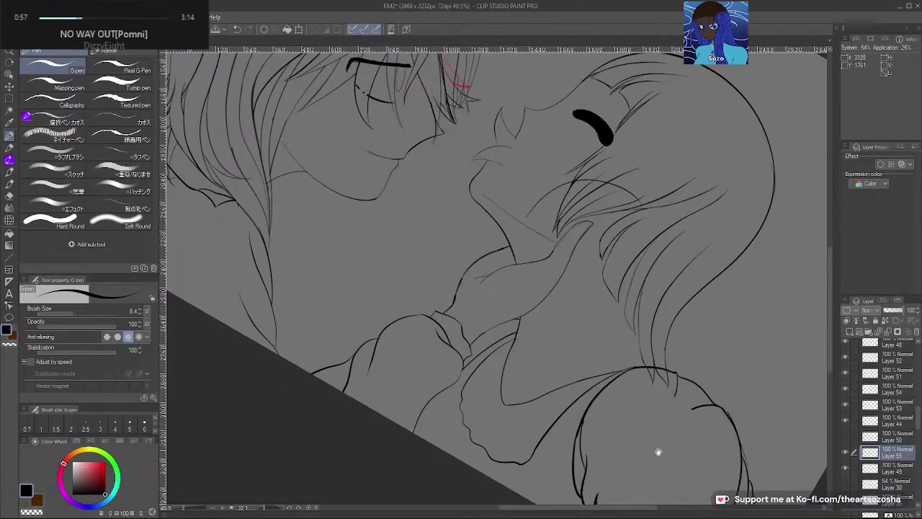
pyautogui.scroll(2, 652, 443)
pyautogui.moveTo(623, 459); pyautogui.dragTo(564, 384)
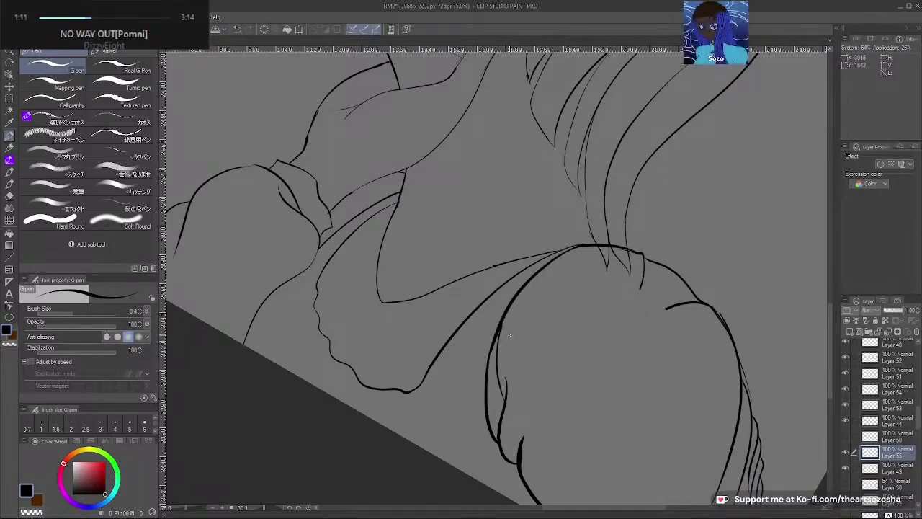
pyautogui.moveTo(495, 340)
pyautogui.mouseDown()
pyautogui.moveTo(488, 440)
pyautogui.moveTo(513, 487)
pyautogui.mouseUp()
pyautogui.hotkey('ctrl', 'z')
pyautogui.moveTo(500, 328)
pyautogui.mouseDown()
pyautogui.moveTo(489, 401)
pyautogui.moveTo(493, 437)
pyautogui.moveTo(510, 471)
pyautogui.mouseUp()
pyautogui.hotkey('ctrl', 'z')
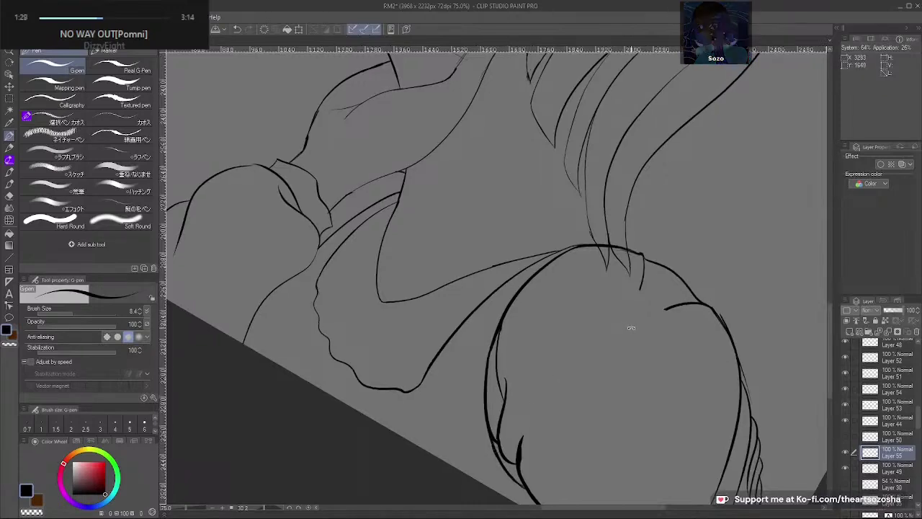
# Examine the new sleeve curve against the whole figure and up close near the shoulder folds
pyautogui.press('-')
pyautogui.press('-')
pyautogui.press('-')
pyautogui.press('-')
pyautogui.press('-')
pyautogui.press('-')
pyautogui.scroll(-4, 638, 322)
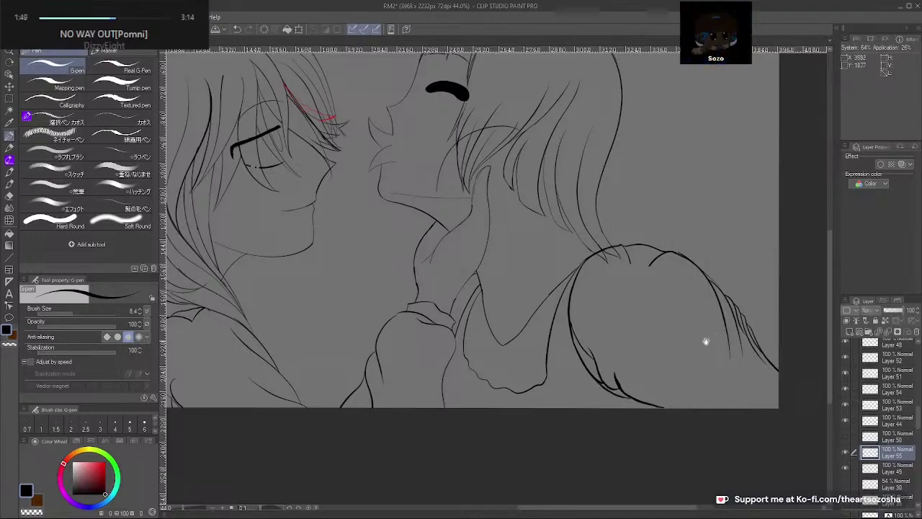
pyautogui.moveTo(678, 344); pyautogui.dragTo(623, 383)
pyautogui.scroll(3, 600, 384)
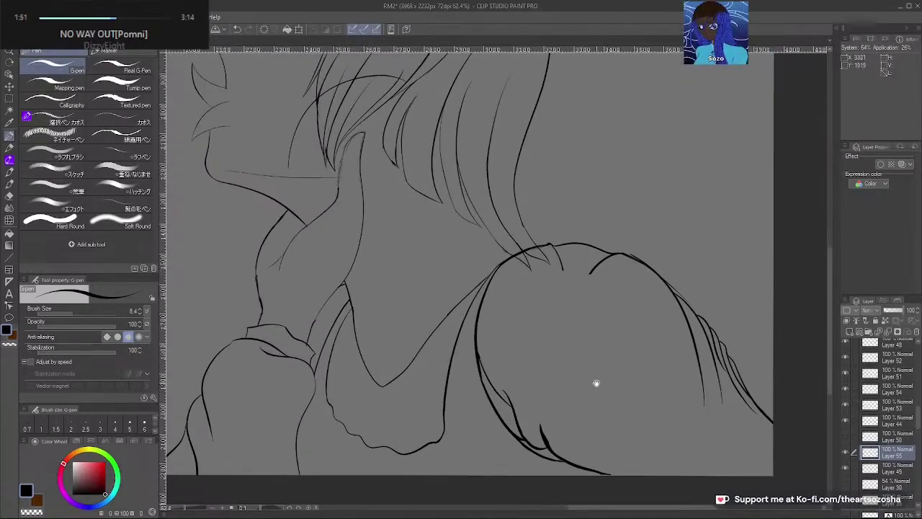
pyautogui.moveTo(523, 436); pyautogui.dragTo(560, 407)
pyautogui.scroll(3, 561, 401)
# Refine the sleeve's outer curve on Layer 55 where it joins the thick shoulder outline above the fold
pyautogui.keyDown('ctrl'); pyautogui.keyDown('shift'); pyautogui.click(539, 414); pyautogui.keyUp('shift'); pyautogui.keyUp('ctrl')
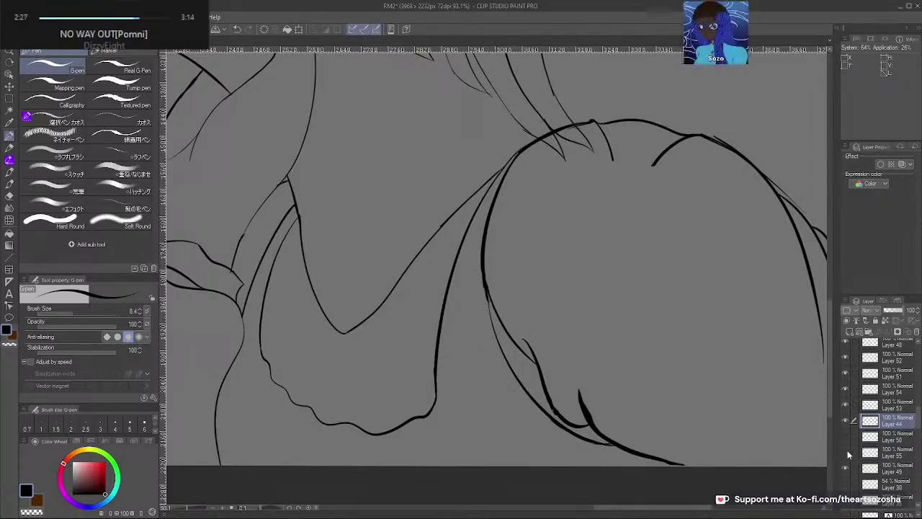
pyautogui.click(900, 453)
pyautogui.moveTo(686, 323); pyautogui.dragTo(480, 387)
pyautogui.moveTo(484, 318); pyautogui.dragTo(507, 319)
pyautogui.moveTo(523, 357); pyautogui.dragTo(677, 416)
pyautogui.moveTo(552, 357)
pyautogui.mouseDown()
pyautogui.moveTo(617, 313)
pyautogui.moveTo(688, 283)
pyautogui.mouseUp()
pyautogui.hotkey('ctrl', 'z')
pyautogui.hotkey('ctrl', 'z')
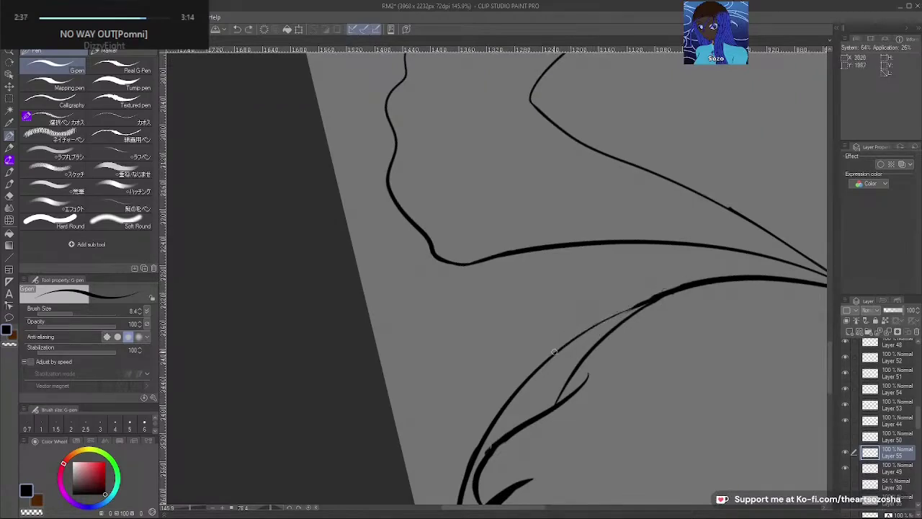
pyautogui.moveTo(602, 321); pyautogui.dragTo(674, 289)
pyautogui.moveTo(677, 287); pyautogui.dragTo(541, 105)
# Review the finished sleeve curve together with the shoulder, hair and neckline of both characters
pyautogui.moveTo(676, 335); pyautogui.dragTo(637, 372)
pyautogui.moveTo(667, 351); pyautogui.dragTo(591, 410)
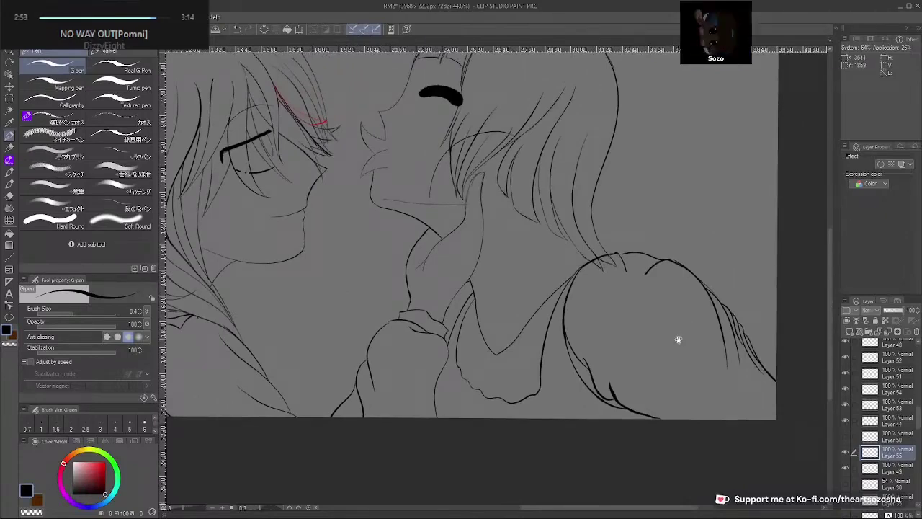
pyautogui.moveTo(680, 337); pyautogui.dragTo(650, 442)
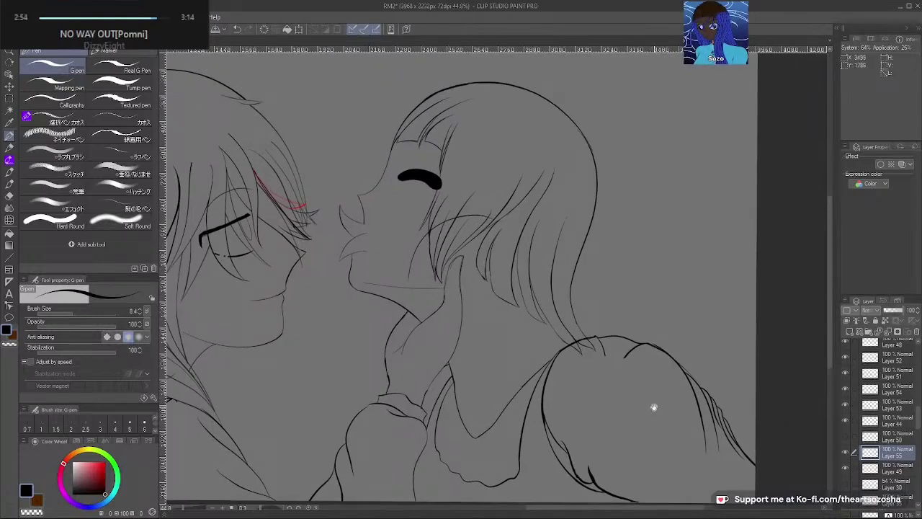
pyautogui.moveTo(659, 402); pyautogui.dragTo(698, 358)
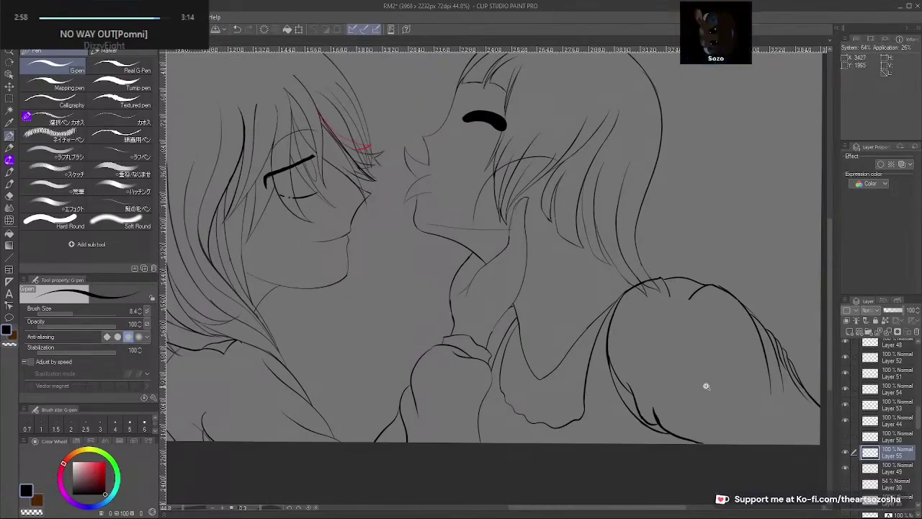
pyautogui.scroll(3, 704, 384)
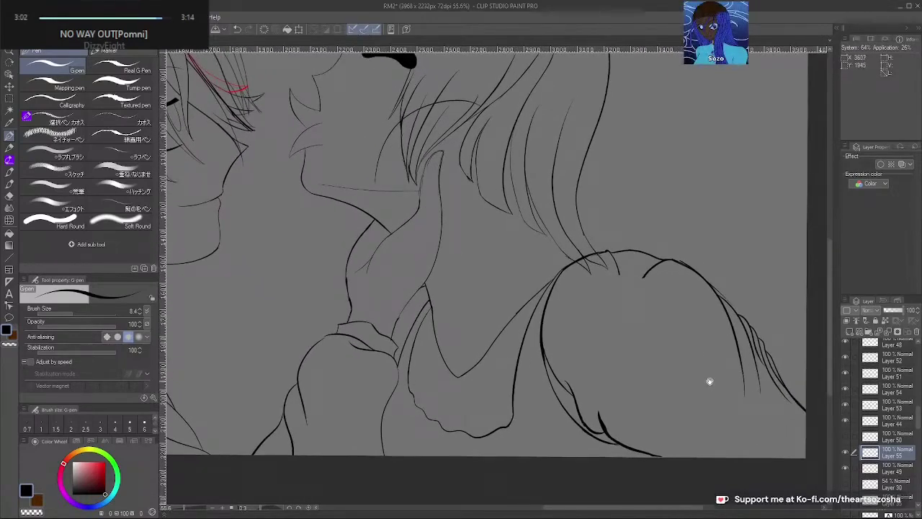
# Try to replace the sleeve's outer curve with a thicker stroke from the shoulder outline to the canvas edge
pyautogui.moveTo(663, 378); pyautogui.dragTo(709, 426)
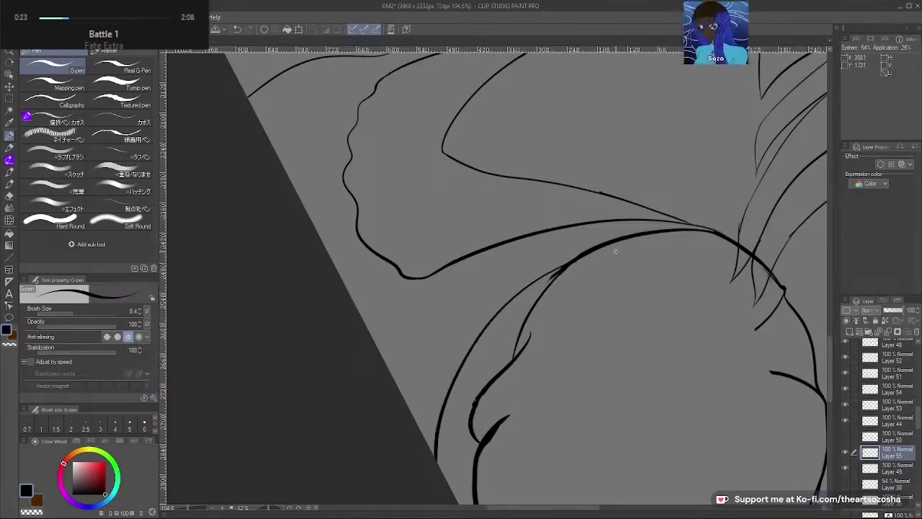
pyautogui.hotkey('ctrl', 'z')
pyautogui.moveTo(539, 279)
pyautogui.mouseDown()
pyautogui.moveTo(484, 337)
pyautogui.moveTo(450, 400)
pyautogui.moveTo(434, 458)
pyautogui.mouseUp()
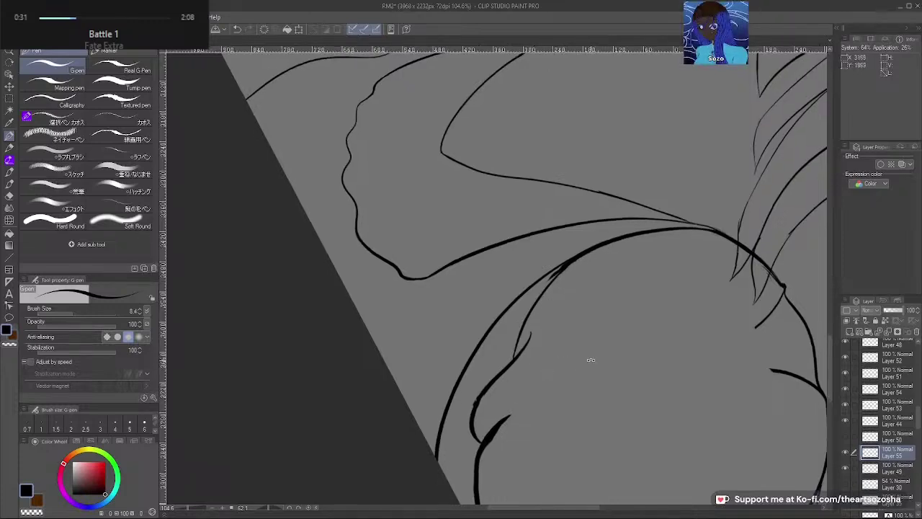
pyautogui.moveTo(591, 360); pyautogui.dragTo(613, 233)
pyautogui.moveTo(657, 338); pyautogui.dragTo(704, 381)
pyautogui.scroll(-1, 704, 381)
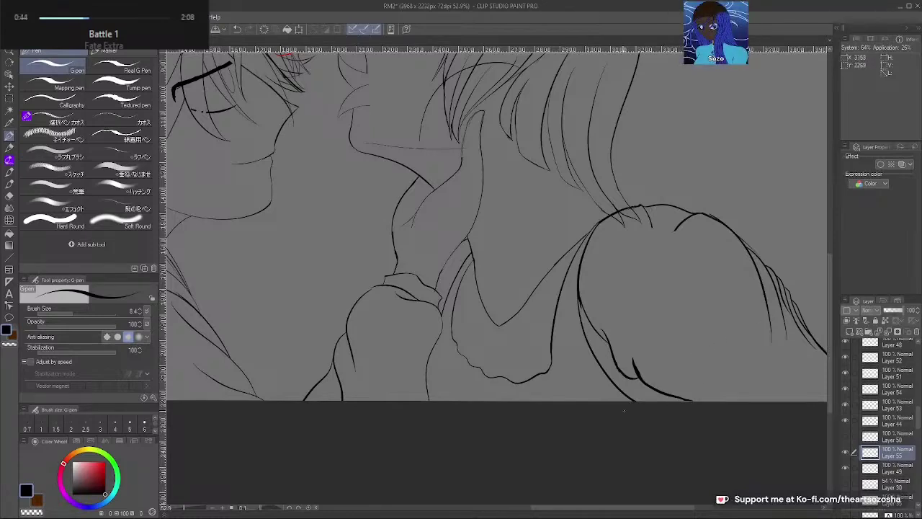
# Redraw the sleeve's outer curve on Layer 55 as a fuller arc from the shoulder outline past the folds, undoing unsatisfactory strokes
pyautogui.click(9, 219)
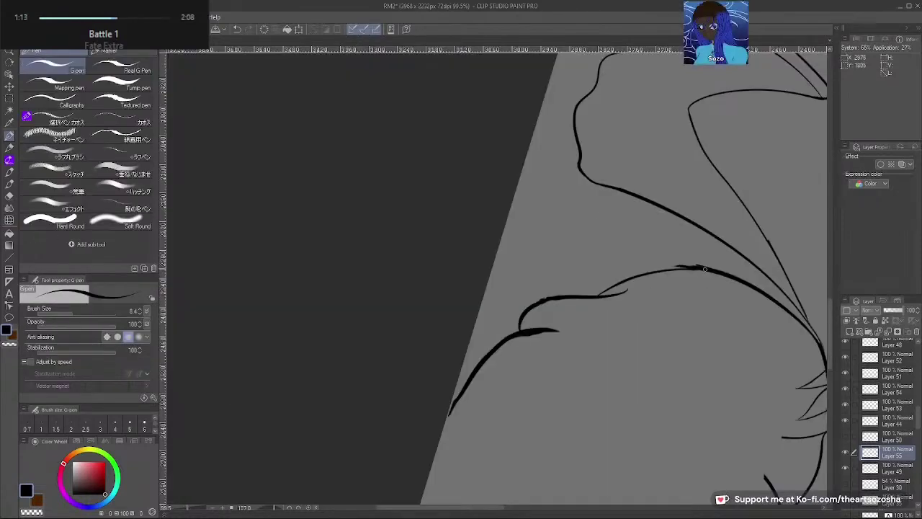
pyautogui.moveTo(678, 263)
pyautogui.mouseDown()
pyautogui.moveTo(533, 295)
pyautogui.moveTo(460, 381)
pyautogui.mouseUp()
pyautogui.hotkey('ctrl', 'z')
pyautogui.moveTo(696, 264)
pyautogui.mouseDown()
pyautogui.moveTo(597, 266)
pyautogui.moveTo(506, 305)
pyautogui.moveTo(466, 352)
pyautogui.mouseUp()
pyautogui.hotkey('ctrl', 'z')
pyautogui.moveTo(697, 265)
pyautogui.mouseDown()
pyautogui.moveTo(530, 297)
pyautogui.moveTo(467, 380)
pyautogui.mouseUp()
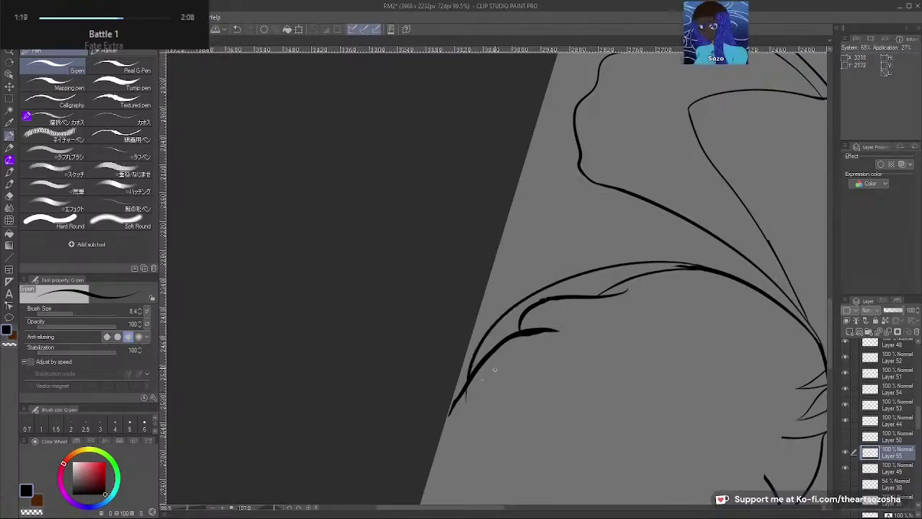
pyautogui.hotkey('ctrl', 'z')
pyautogui.moveTo(696, 267)
pyautogui.mouseDown()
pyautogui.moveTo(637, 259)
pyautogui.moveTo(543, 282)
pyautogui.moveTo(484, 329)
pyautogui.moveTo(468, 388)
pyautogui.mouseUp()
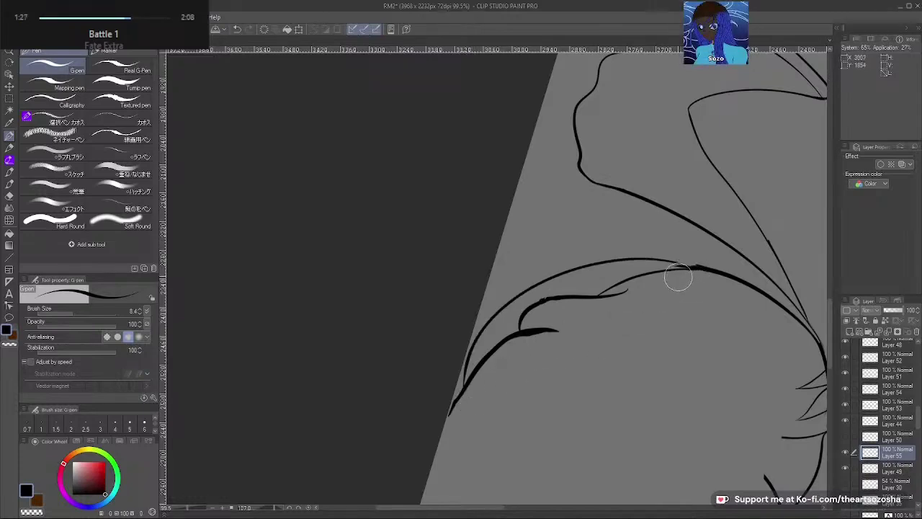
# Clean up the junction between the new sleeve curve and the thick shoulder outline on Layer 44
pyautogui.moveTo(725, 315)
pyautogui.mouseDown()
pyautogui.moveTo(743, 208)
pyautogui.moveTo(590, 265)
pyautogui.moveTo(575, 354)
pyautogui.mouseUp()
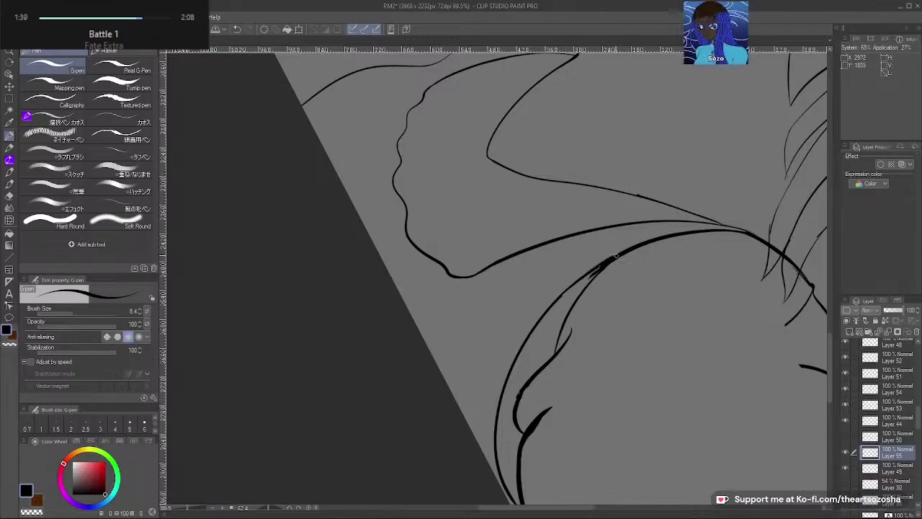
pyautogui.hotkey('ctrl', 'z')
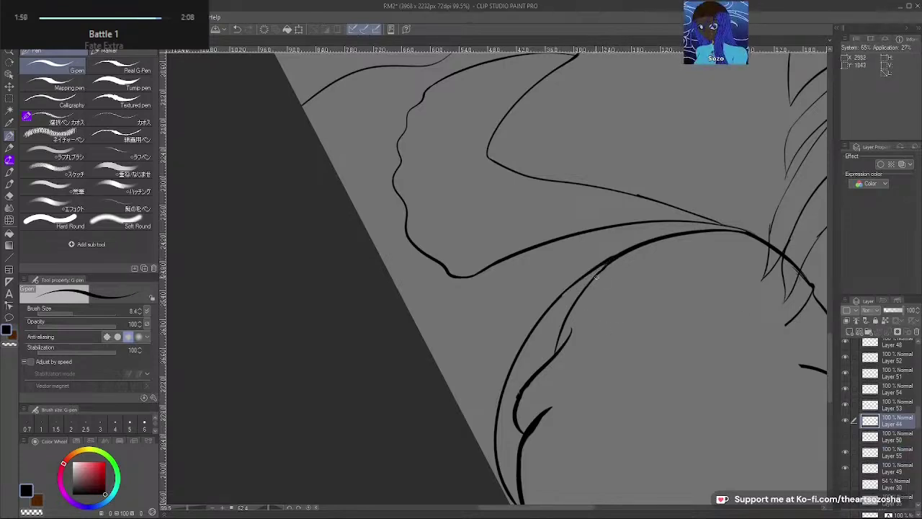
pyautogui.moveTo(555, 355); pyautogui.dragTo(580, 328)
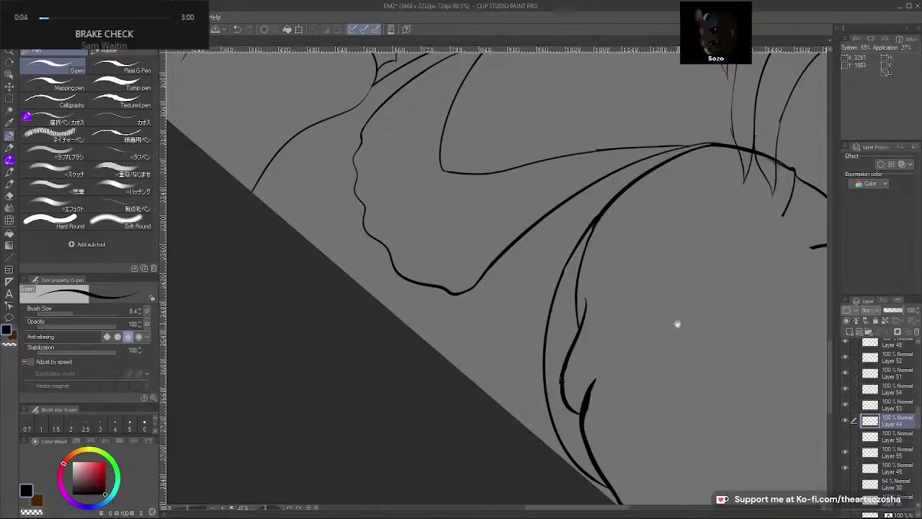
# Examine the sleeve curve up close at the canvas edge and against the whole drawing of both characters
pyautogui.moveTo(717, 319); pyautogui.dragTo(635, 416)
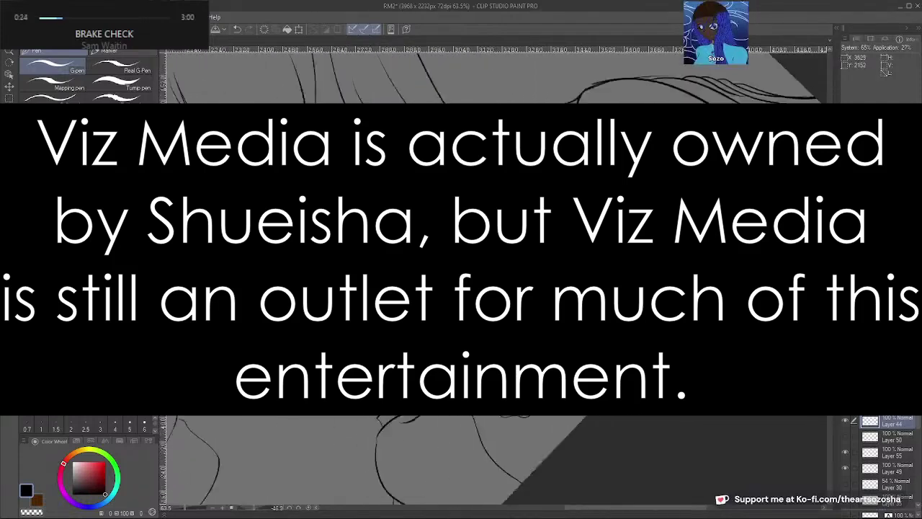
pyautogui.scroll(4, 590, 439)
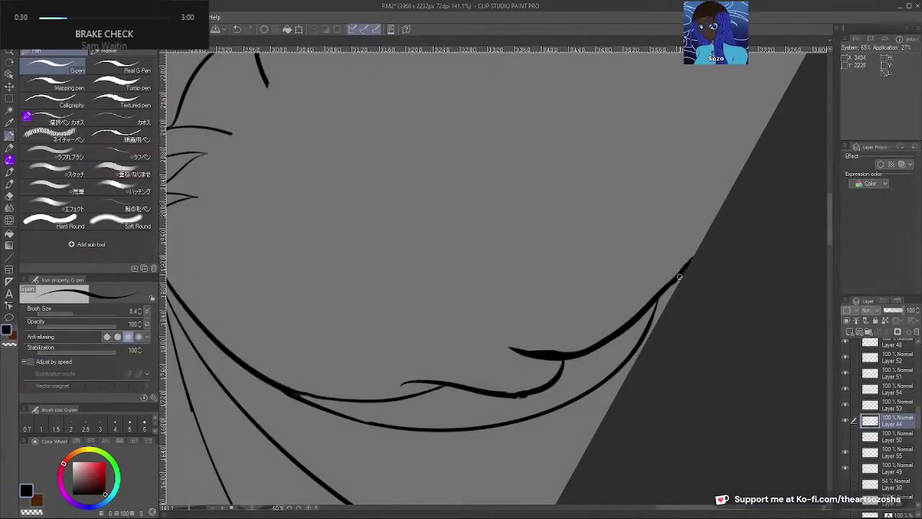
pyautogui.scroll(-5, 673, 284)
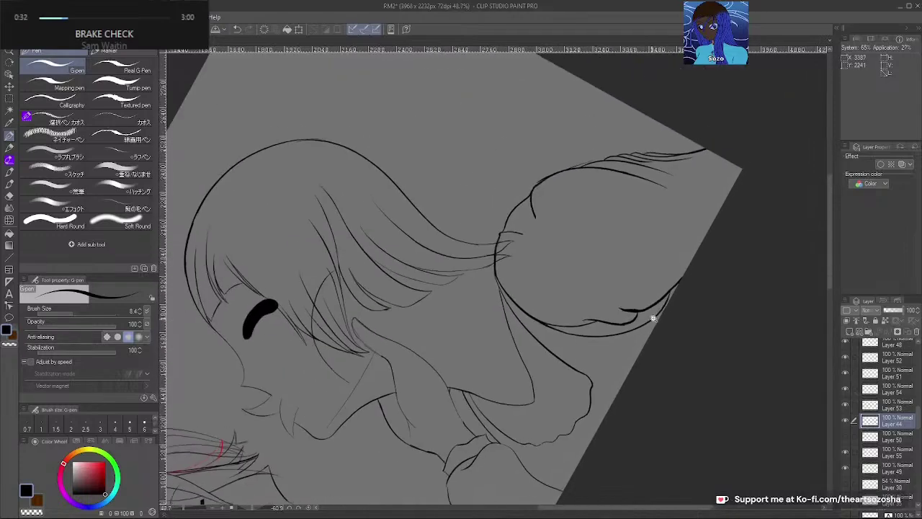
pyautogui.hotkey('shift', 'space')
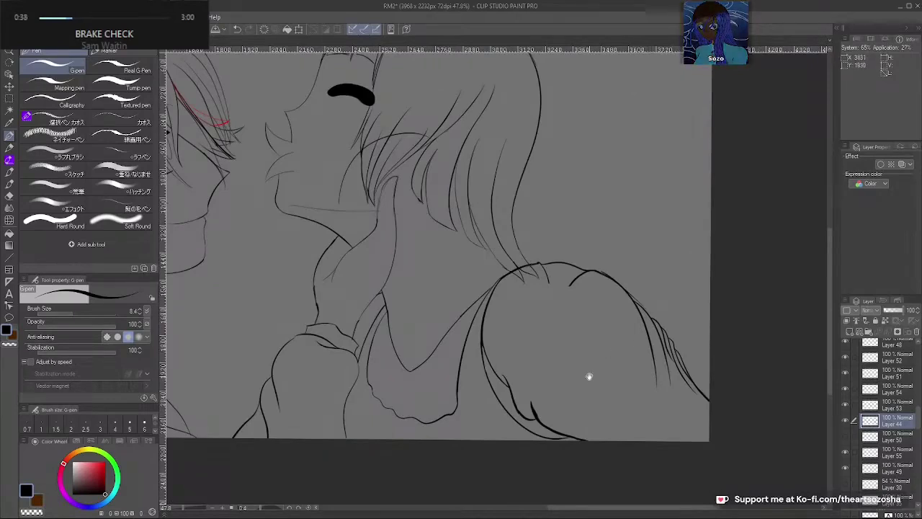
pyautogui.moveTo(589, 377); pyautogui.dragTo(700, 327)
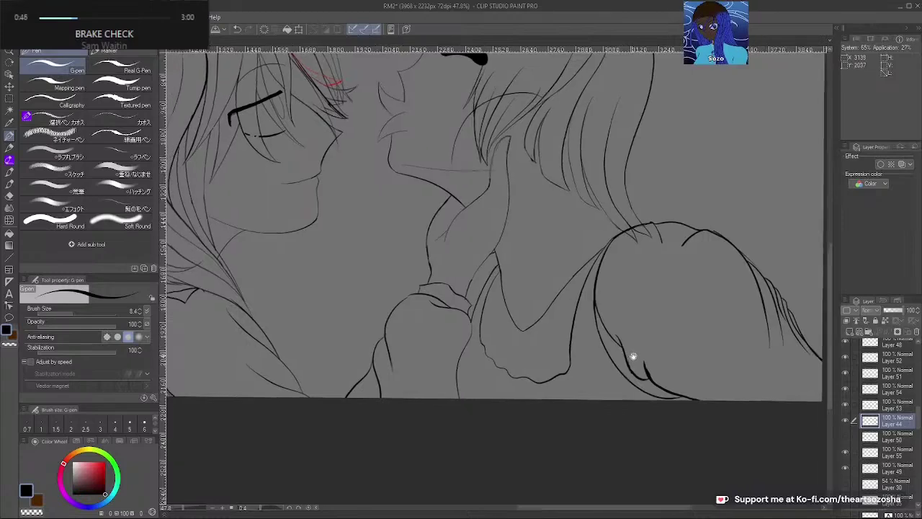
pyautogui.scroll(2, 634, 362)
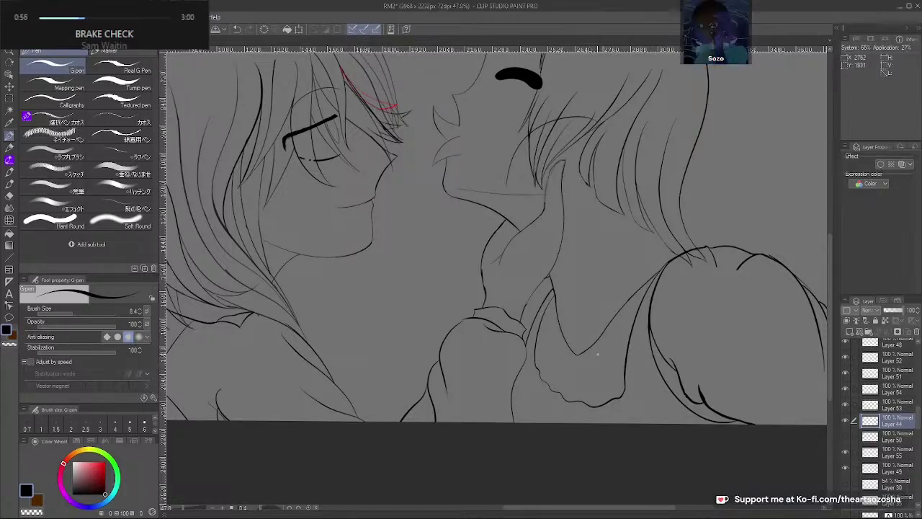
pyautogui.moveTo(613, 359); pyautogui.dragTo(645, 379)
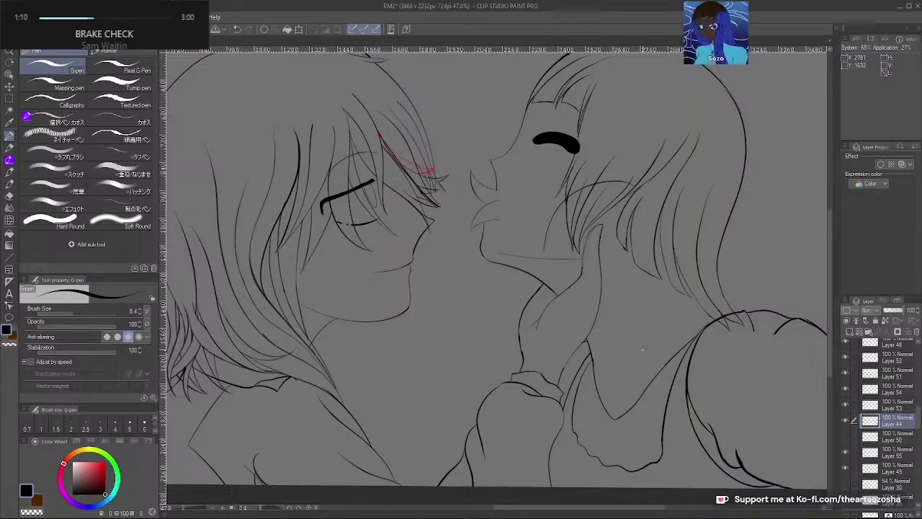
pyautogui.moveTo(690, 373)
pyautogui.mouseDown()
pyautogui.moveTo(706, 377)
pyautogui.moveTo(756, 346)
pyautogui.moveTo(746, 427)
pyautogui.mouseUp()
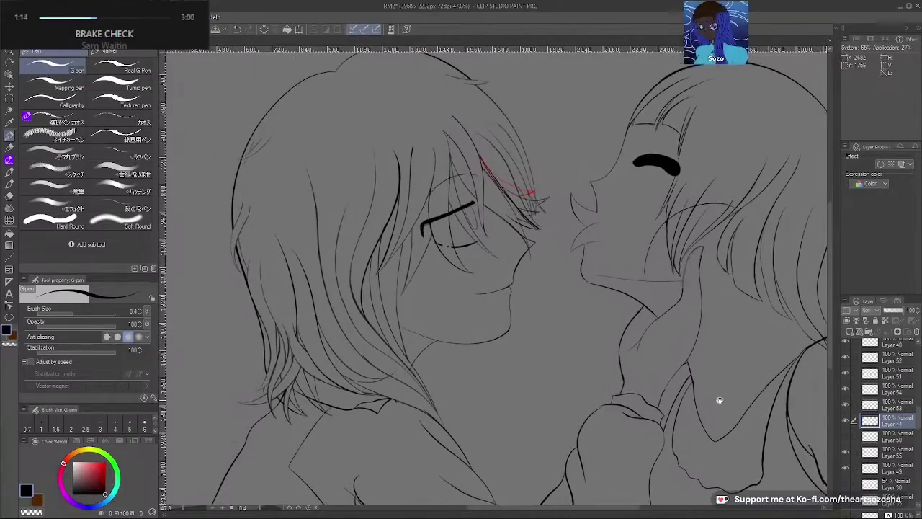
pyautogui.moveTo(697, 385); pyautogui.dragTo(685, 422)
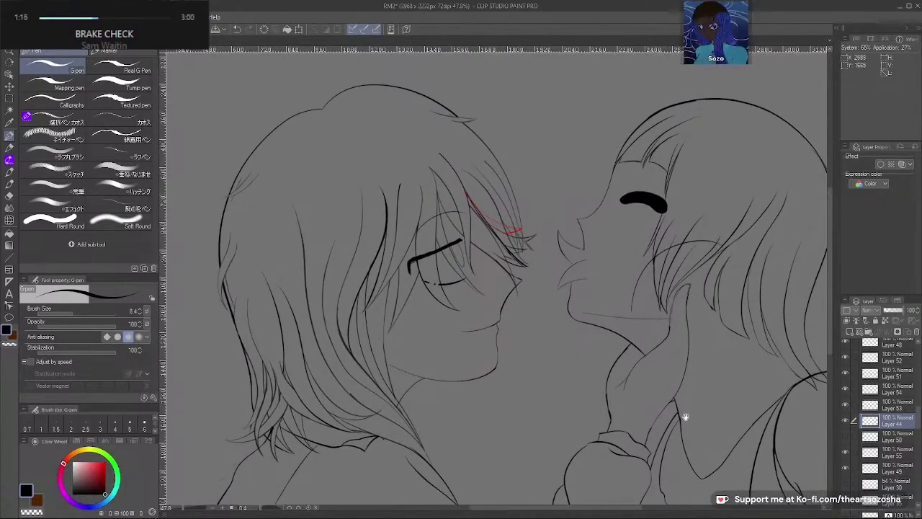
pyautogui.moveTo(665, 387); pyautogui.dragTo(709, 386)
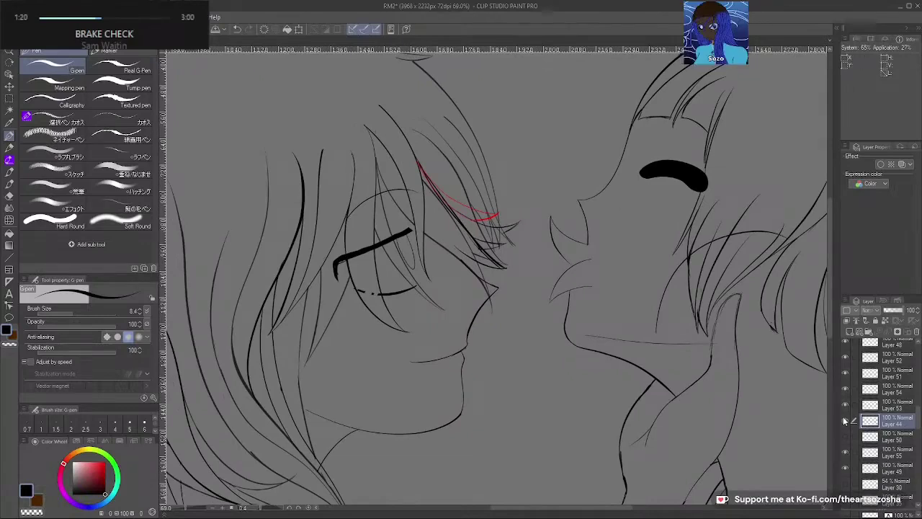
pyautogui.scroll(-6, 751, 425)
pyautogui.moveTo(751, 425); pyautogui.dragTo(678, 362)
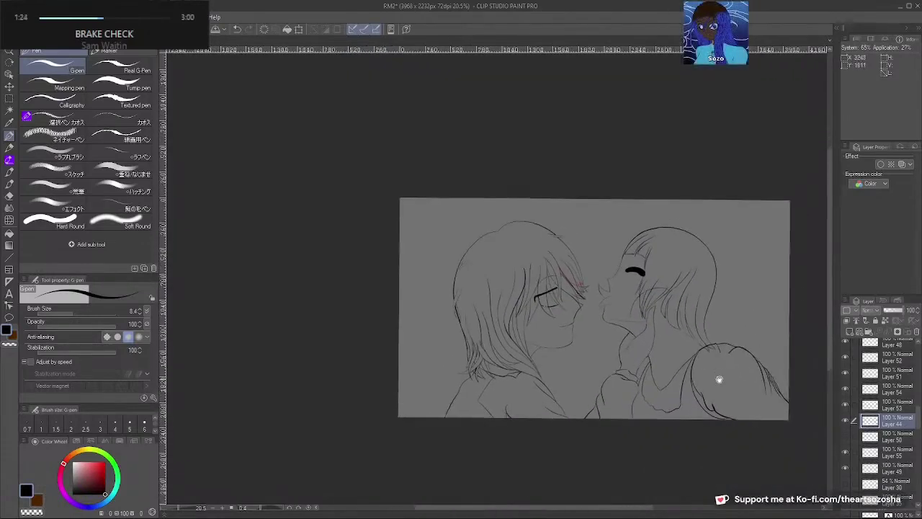
pyautogui.scroll(3, 719, 387)
pyautogui.moveTo(715, 387); pyautogui.dragTo(689, 405)
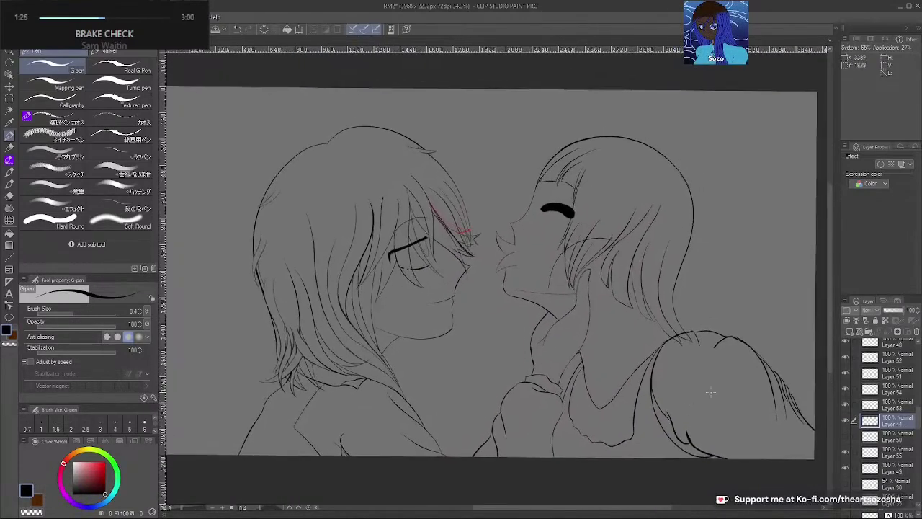
# Toggle the visibility of Layer 44 and Layer 54 to compare the right character's shoulder and sleeve lines
pyautogui.click(845, 421)
pyautogui.click(845, 421)
pyautogui.click(844, 421)
pyautogui.click(843, 421)
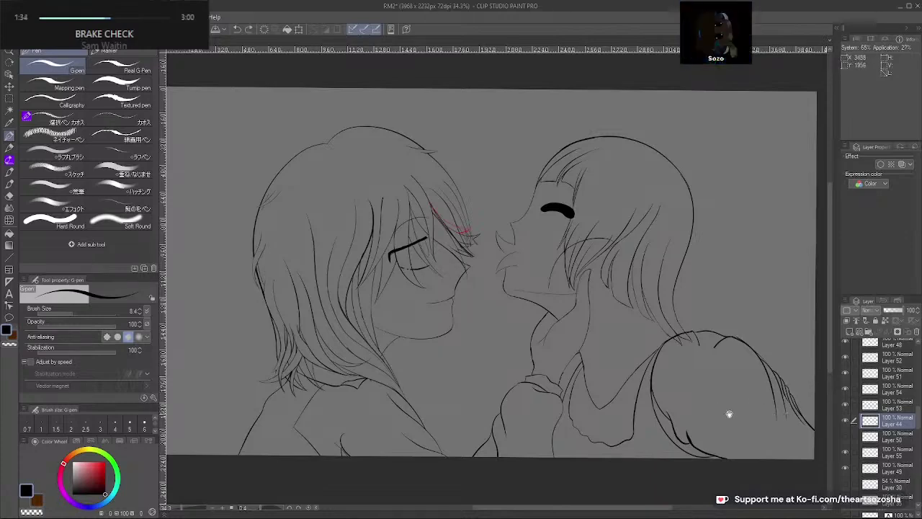
pyautogui.moveTo(726, 411); pyautogui.dragTo(799, 418)
pyautogui.moveTo(745, 408); pyautogui.dragTo(720, 409)
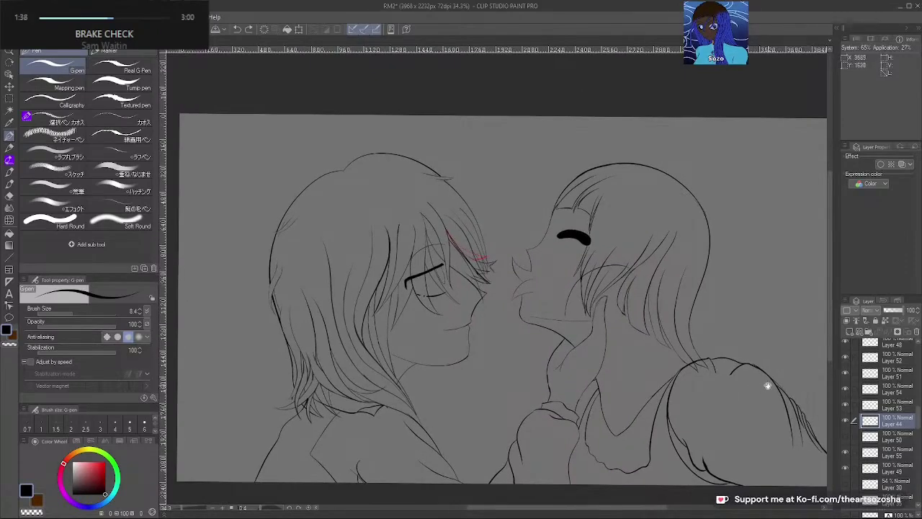
pyautogui.click(846, 420)
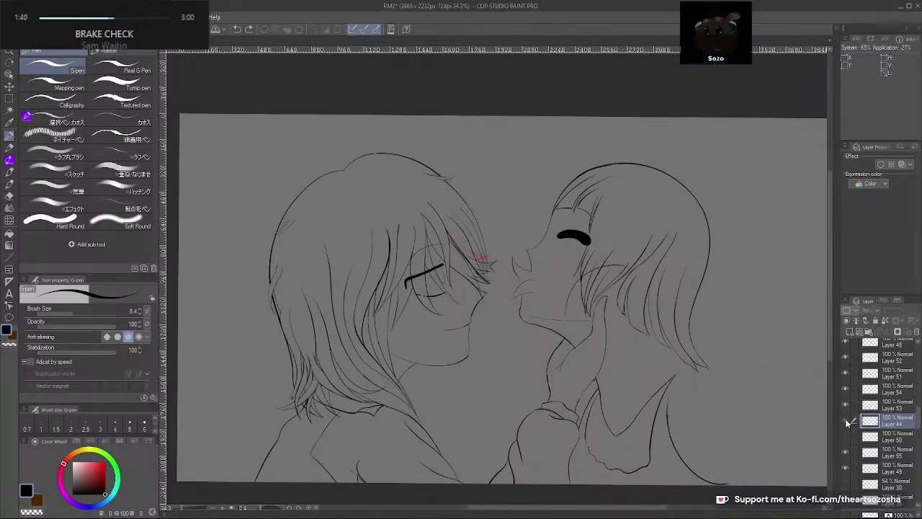
pyautogui.click(846, 421)
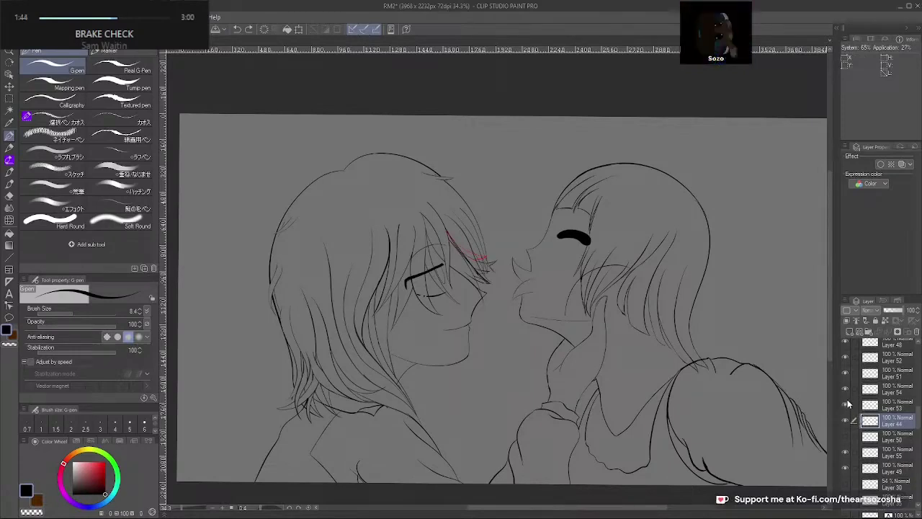
pyautogui.click(846, 389)
pyautogui.click(846, 389)
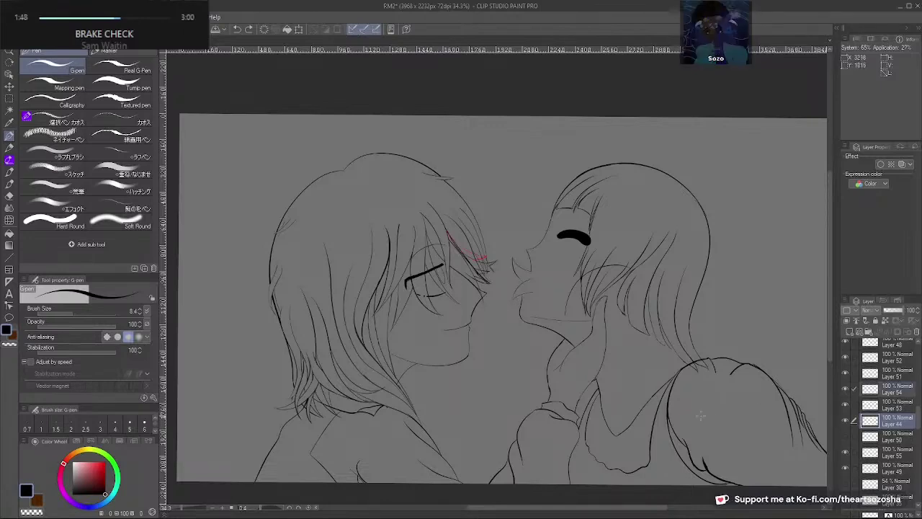
pyautogui.moveTo(683, 424); pyautogui.dragTo(726, 388)
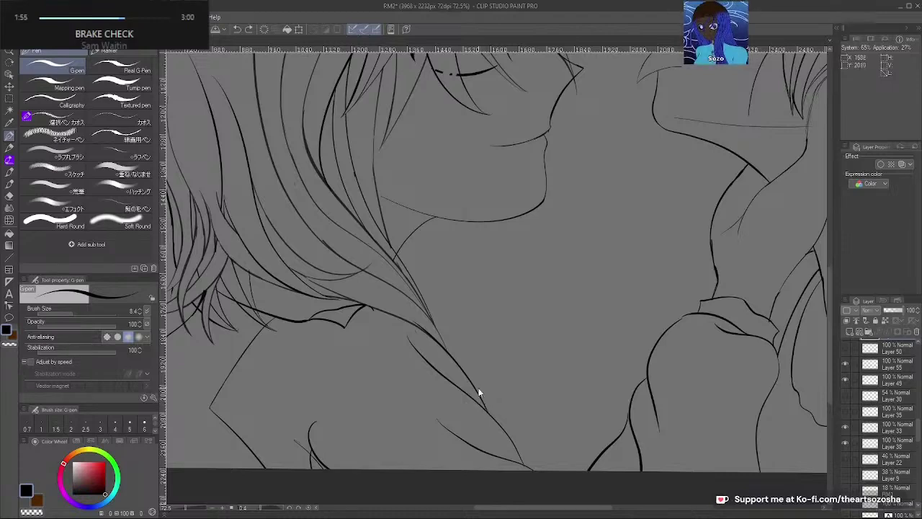
pyautogui.keyDown('ctrl'); pyautogui.keyDown('shift'); pyautogui.click(430, 334); pyautogui.keyUp('shift'); pyautogui.keyUp('ctrl')
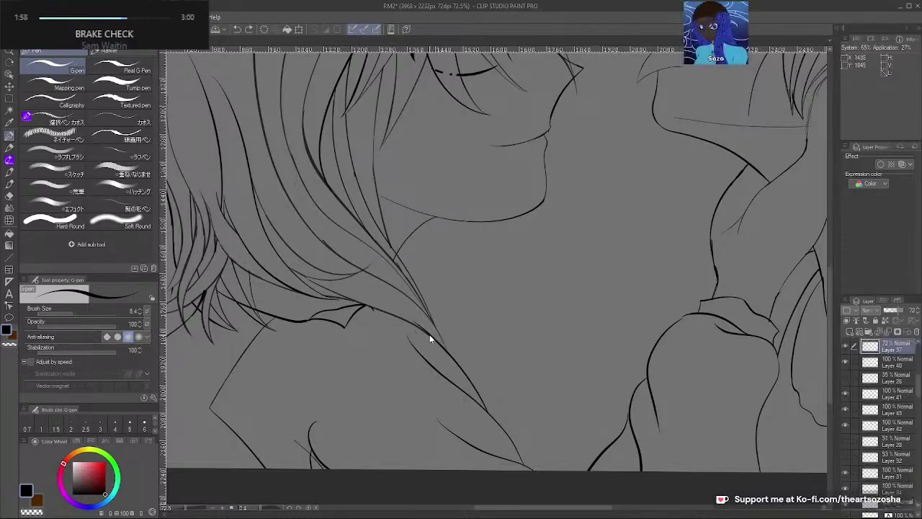
pyautogui.click(847, 348)
pyautogui.click(846, 349)
pyautogui.hotkey('ctrl', 't')
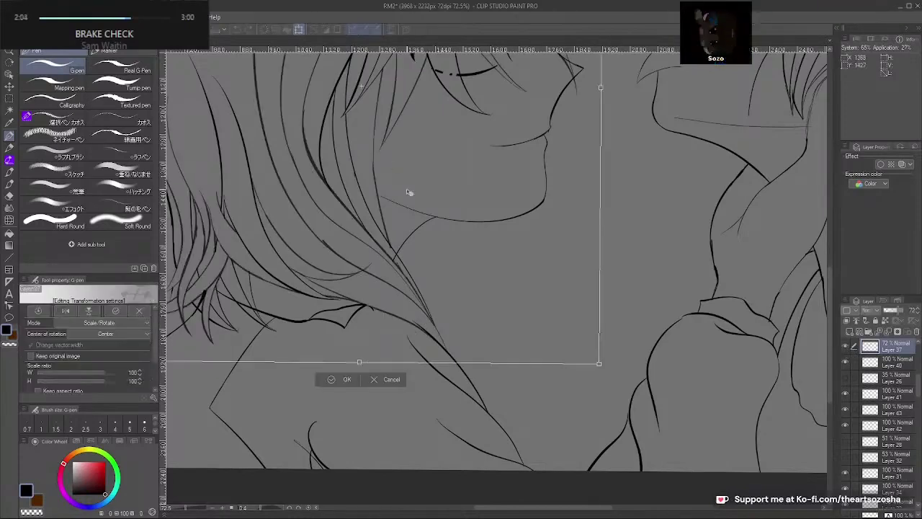
pyautogui.click(386, 381)
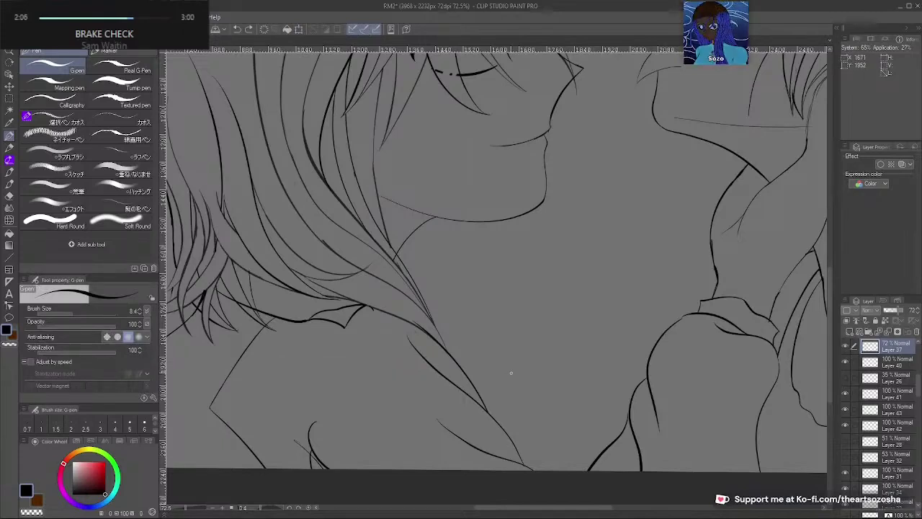
# Select Layer 43, which holds the left character's front shoulder line
pyautogui.moveTo(481, 401); pyautogui.dragTo(518, 382)
pyautogui.keyDown('ctrl'); pyautogui.keyDown('shift'); pyautogui.click(473, 380); pyautogui.keyUp('shift'); pyautogui.keyUp('ctrl')
pyautogui.moveTo(656, 454); pyautogui.dragTo(639, 451)
pyautogui.scroll(-5, 638, 451)
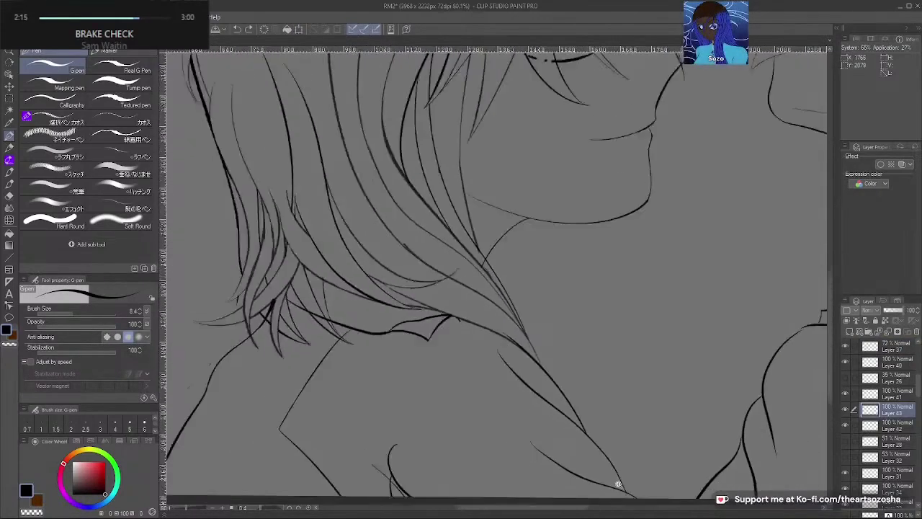
# Show the rough sketch on Layer 7 beneath the left character's hair, neck and shoulder lines
pyautogui.moveTo(702, 435); pyautogui.dragTo(668, 273)
pyautogui.moveTo(756, 298); pyautogui.dragTo(711, 352)
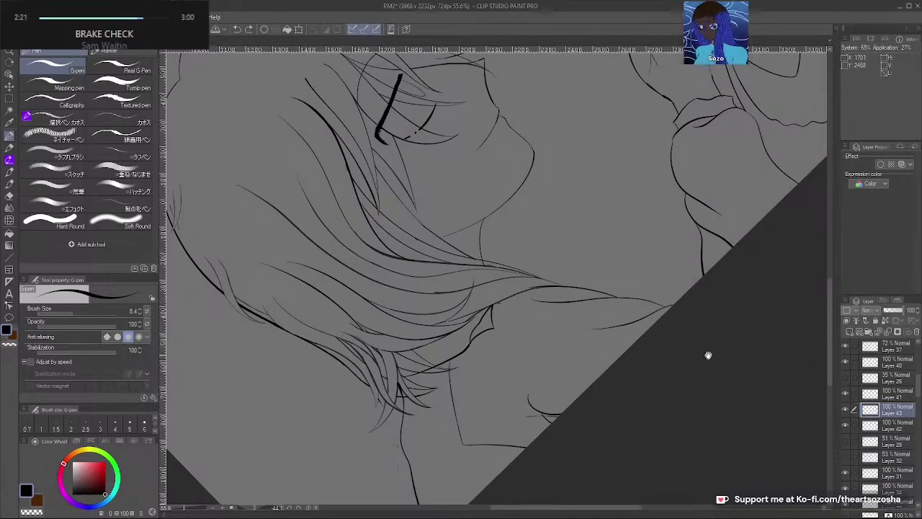
pyautogui.moveTo(723, 360)
pyautogui.mouseDown()
pyautogui.moveTo(752, 293)
pyautogui.moveTo(697, 310)
pyautogui.mouseUp()
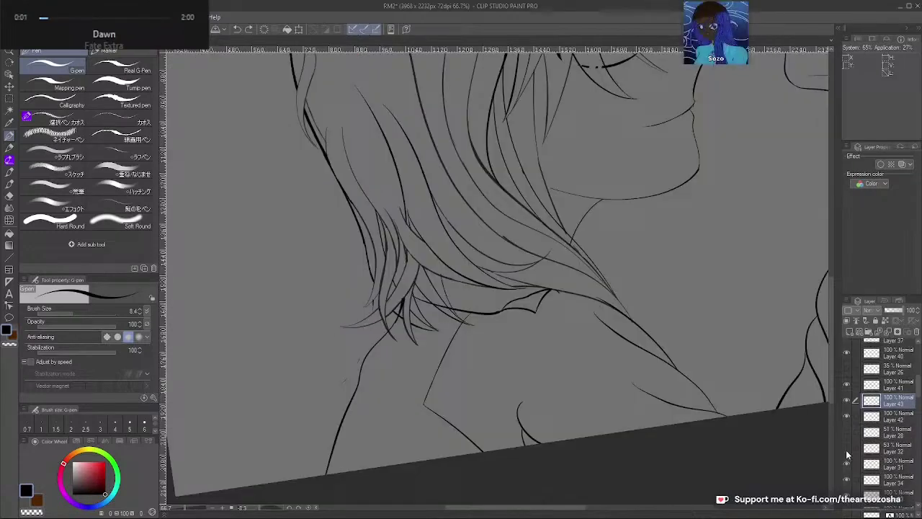
pyautogui.scroll(-3, 915, 392)
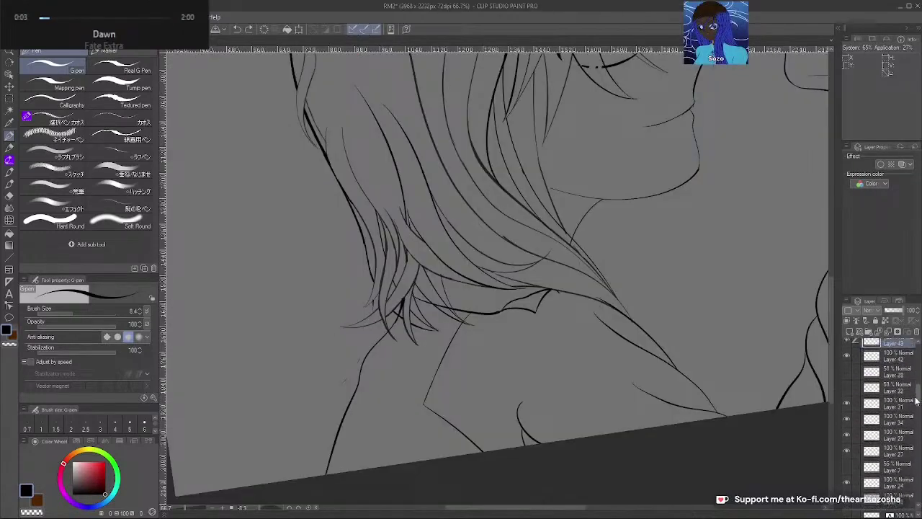
pyautogui.click(846, 433)
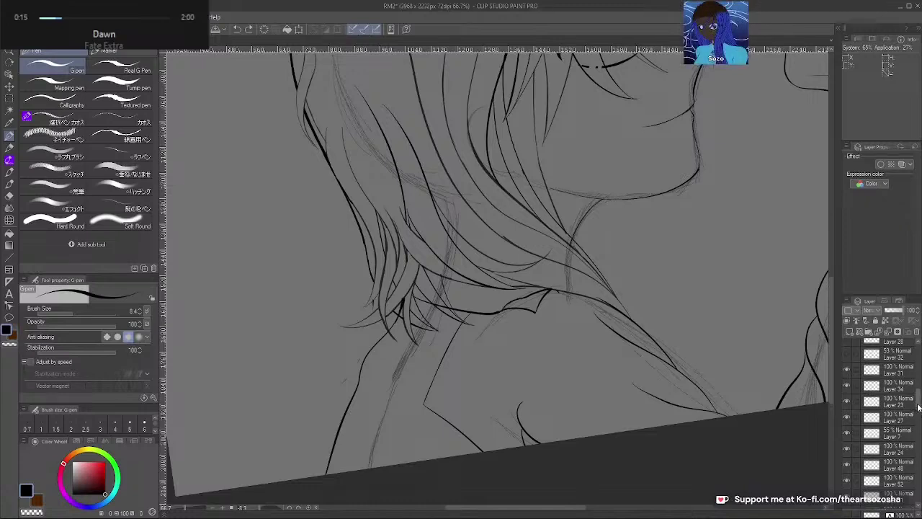
# Select Layer 42, directly below the layer with the left character's front shoulder line
pyautogui.moveTo(918, 404); pyautogui.dragTo(920, 406)
pyautogui.scroll(4, 848, 395)
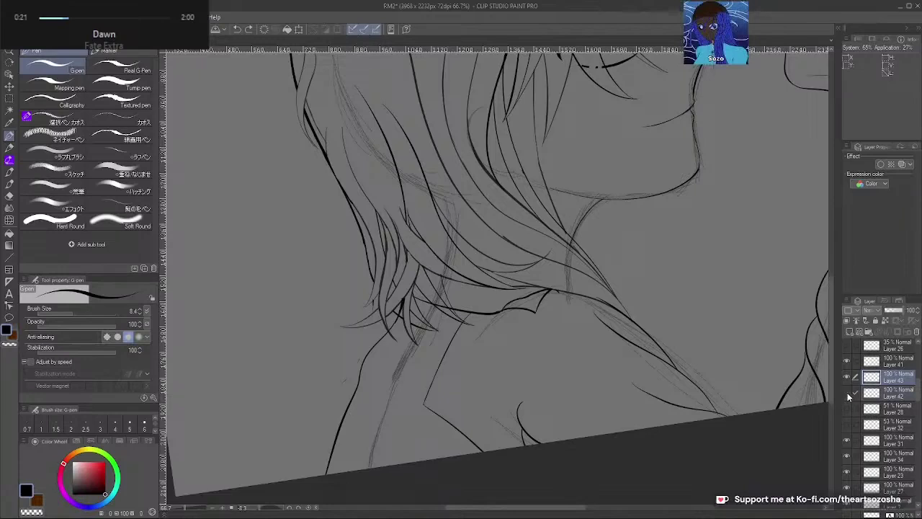
pyautogui.click(868, 392)
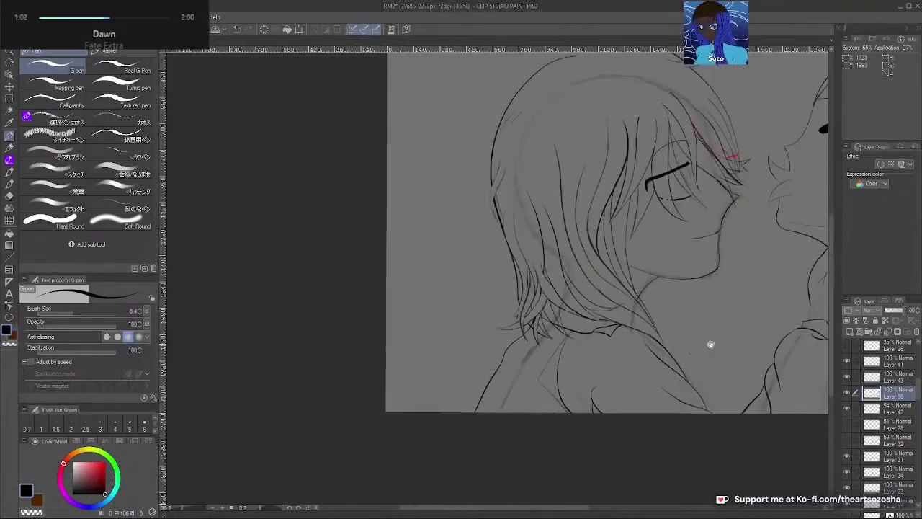
# Hide Layer 42 and the rough sketch on Layer 7 so only the clean line art shows
pyautogui.scroll(3, 638, 405)
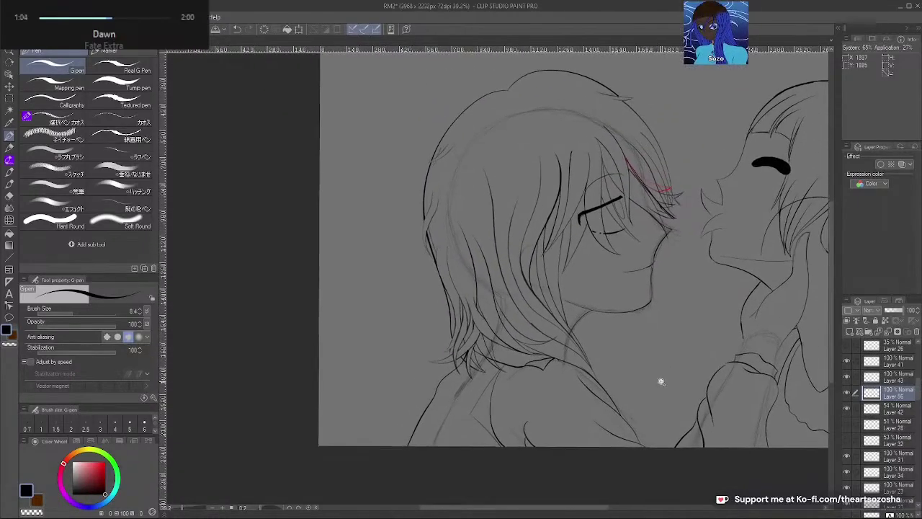
pyautogui.moveTo(657, 382); pyautogui.dragTo(620, 416)
pyautogui.moveTo(667, 374); pyautogui.dragTo(651, 389)
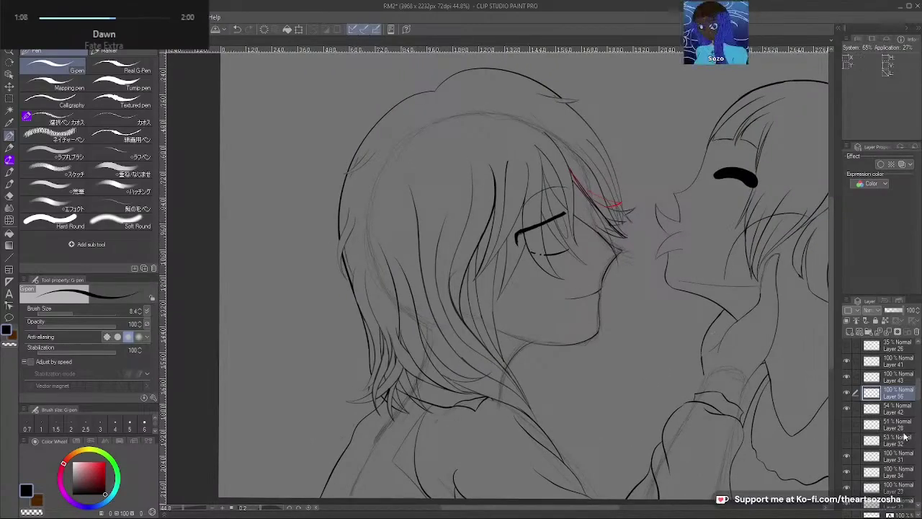
pyautogui.click(846, 409)
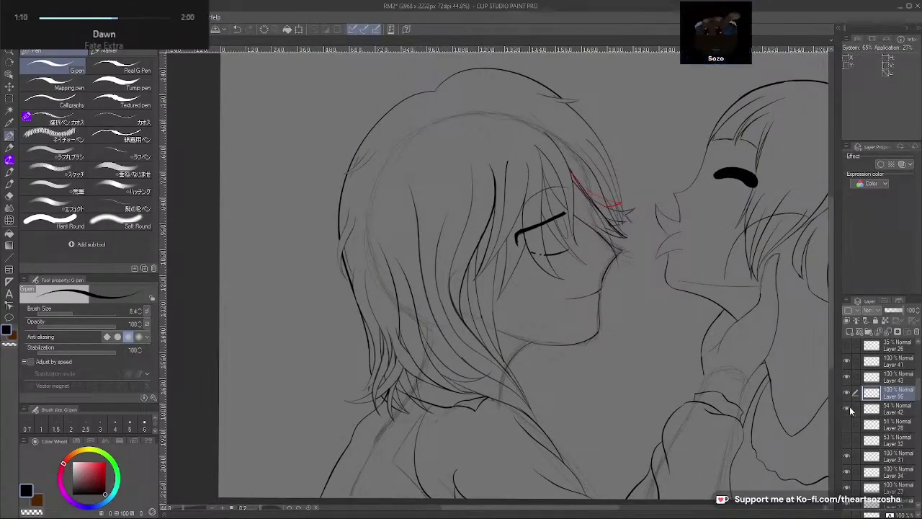
pyautogui.click(847, 408)
pyautogui.moveTo(920, 386); pyautogui.dragTo(915, 397)
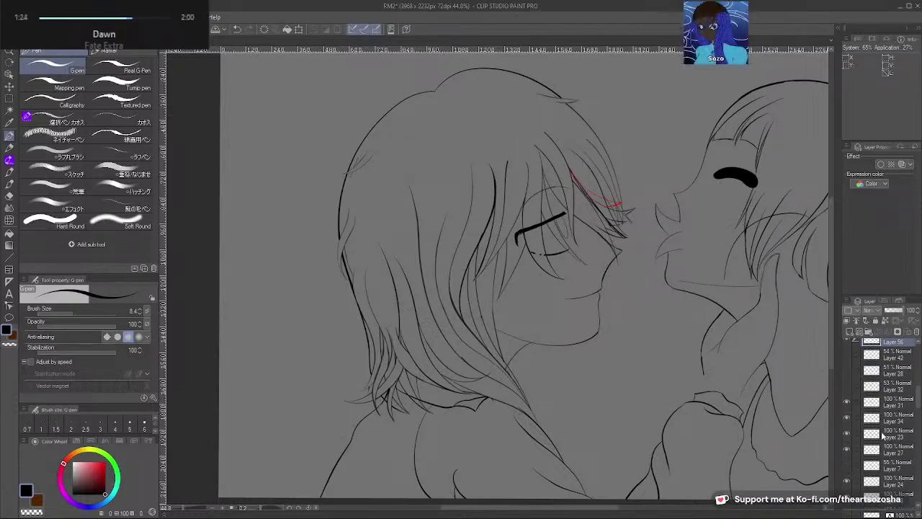
# Toggle the visibility of Layers 43, 41 and 56 to compare the left character's shoulder and sleeve lines
pyautogui.scroll(-3, 920, 402)
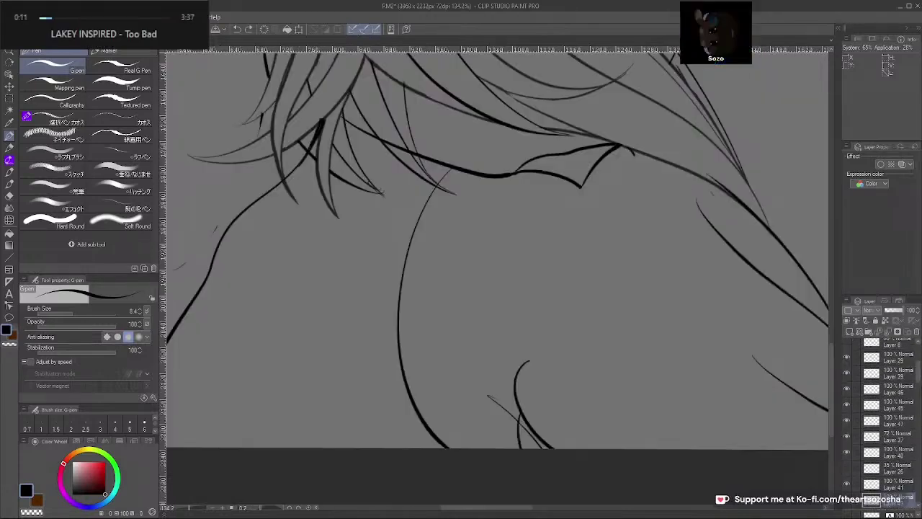
pyautogui.scroll(-3, 904, 405)
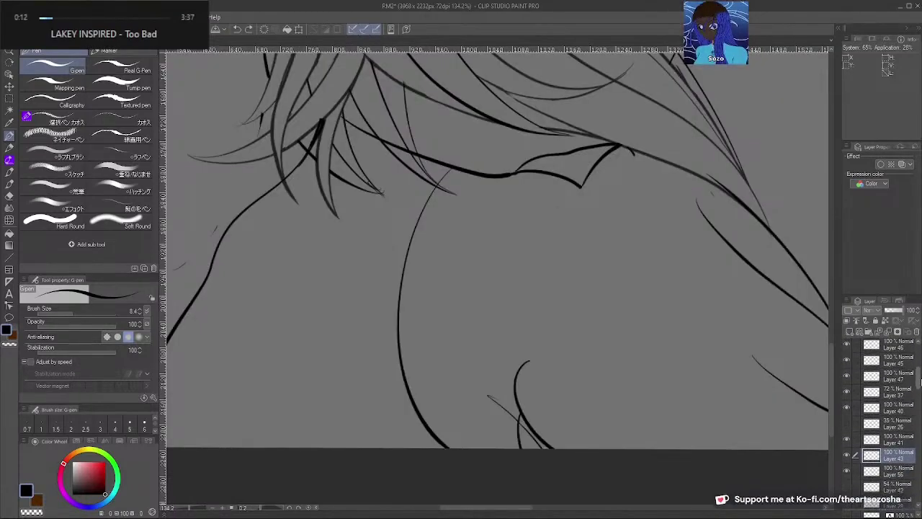
pyautogui.click(299, 30)
pyautogui.click(767, 467)
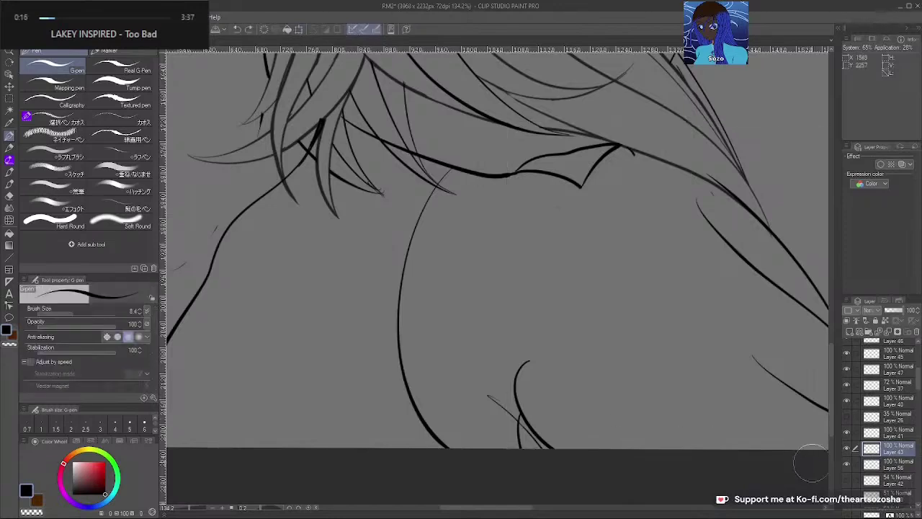
pyautogui.click(846, 448)
pyautogui.click(846, 449)
pyautogui.click(847, 433)
pyautogui.click(848, 433)
pyautogui.click(846, 449)
pyautogui.click(847, 449)
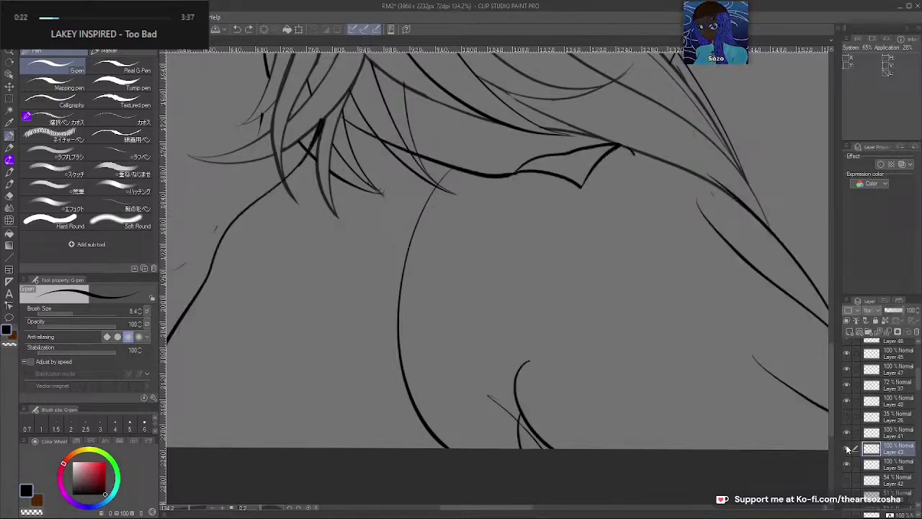
pyautogui.click(847, 448)
pyautogui.click(847, 463)
pyautogui.click(847, 463)
pyautogui.click(846, 448)
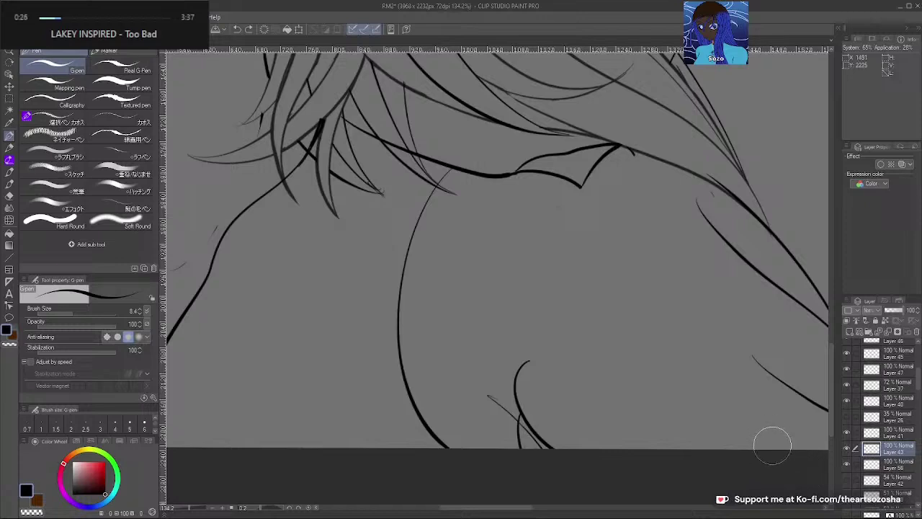
# Erase the short curved fold lines on Layer 43 at the canvas edge below the left character's collar
pyautogui.click(521, 364)
pyautogui.moveTo(522, 364)
pyautogui.mouseDown()
pyautogui.moveTo(515, 418)
pyautogui.moveTo(556, 451)
pyautogui.mouseUp()
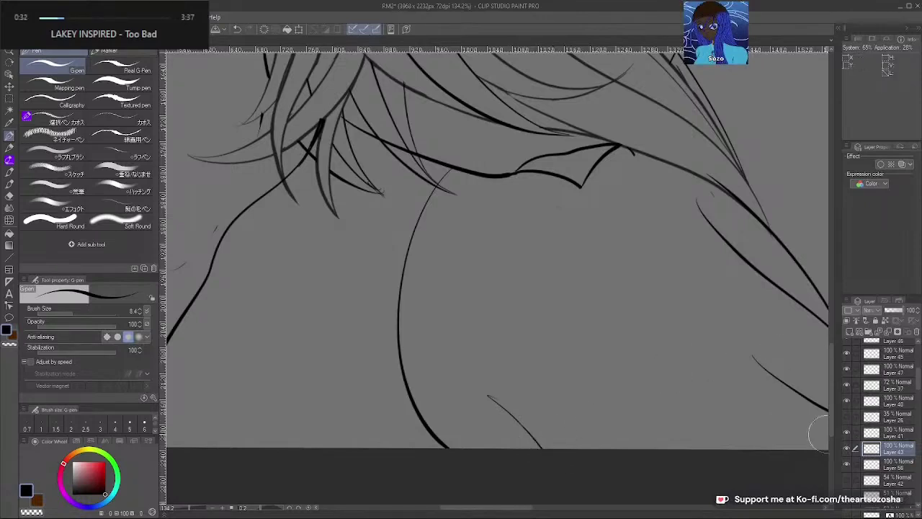
pyautogui.moveTo(744, 473); pyautogui.dragTo(651, 209)
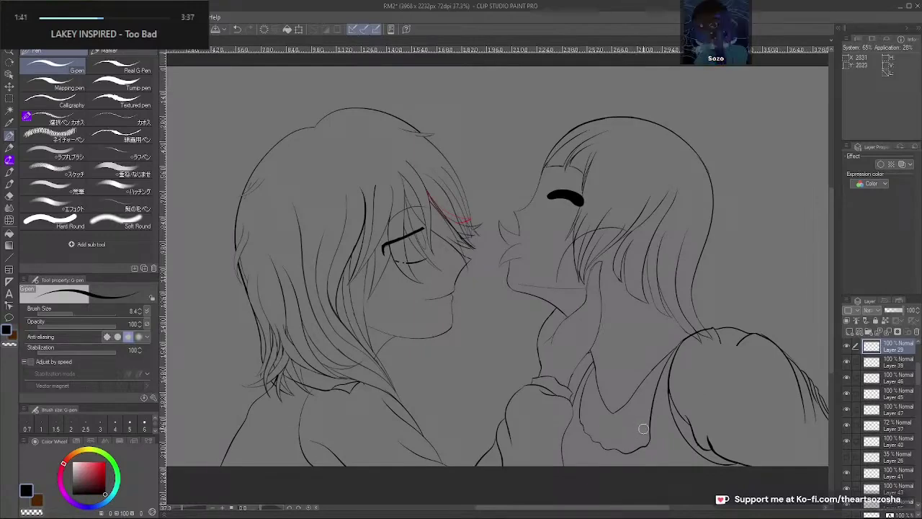
# Toggle the visibility of Layers 29, 46 and 39 while checking the line art of both characters as a whole
pyautogui.moveTo(645, 426)
pyautogui.mouseDown()
pyautogui.moveTo(731, 397)
pyautogui.moveTo(714, 400)
pyautogui.mouseUp()
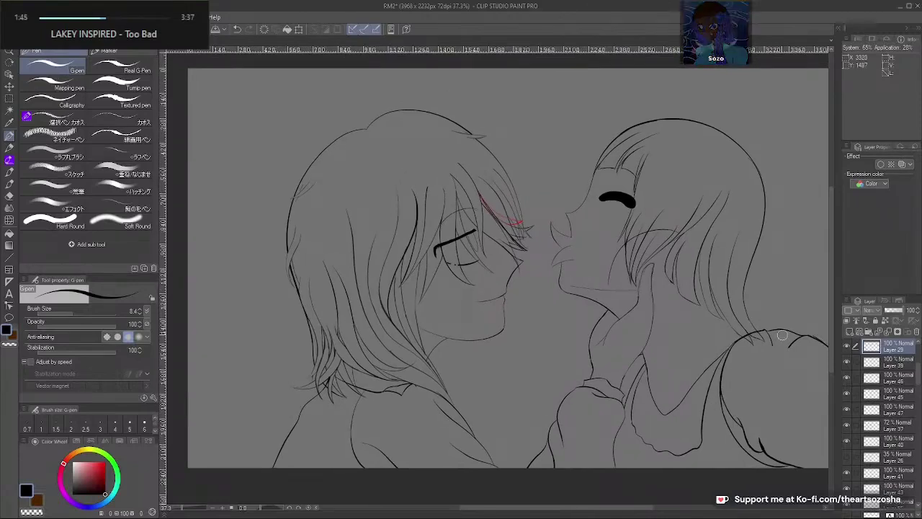
pyautogui.click(846, 348)
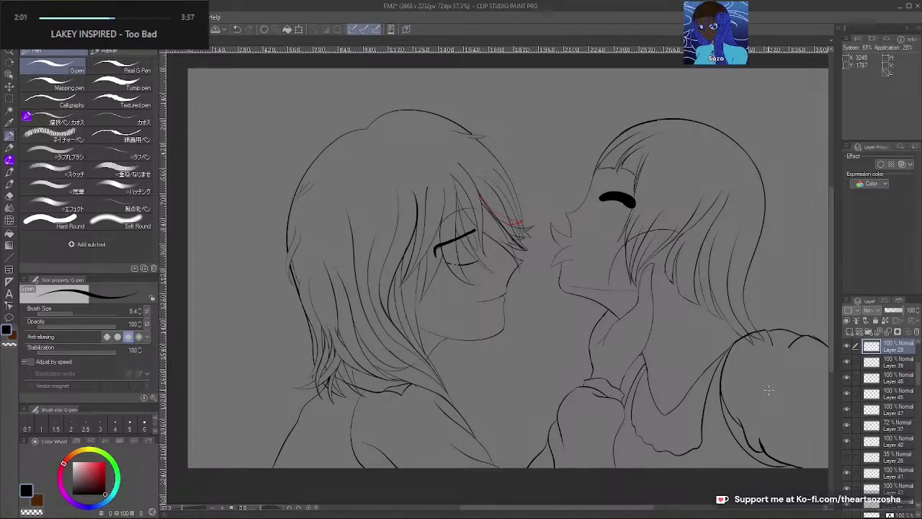
pyautogui.scroll(3, 769, 390)
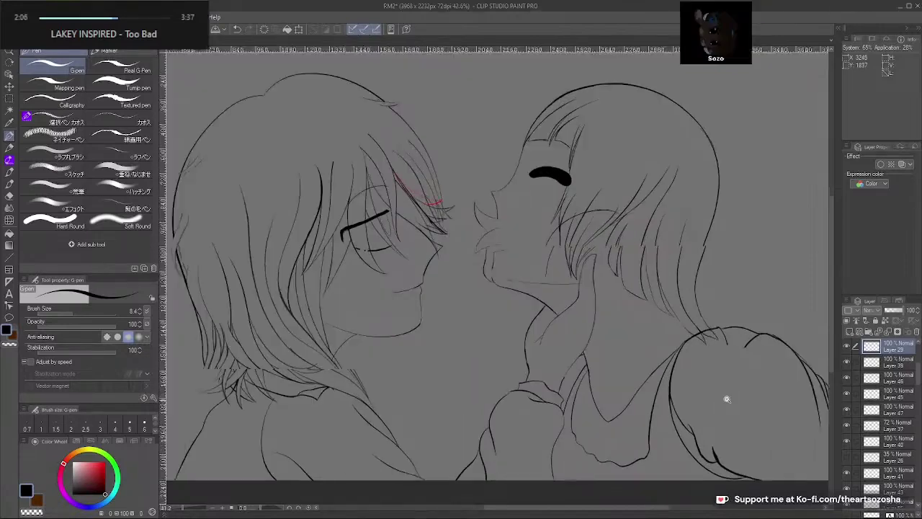
pyautogui.scroll(-3, 750, 382)
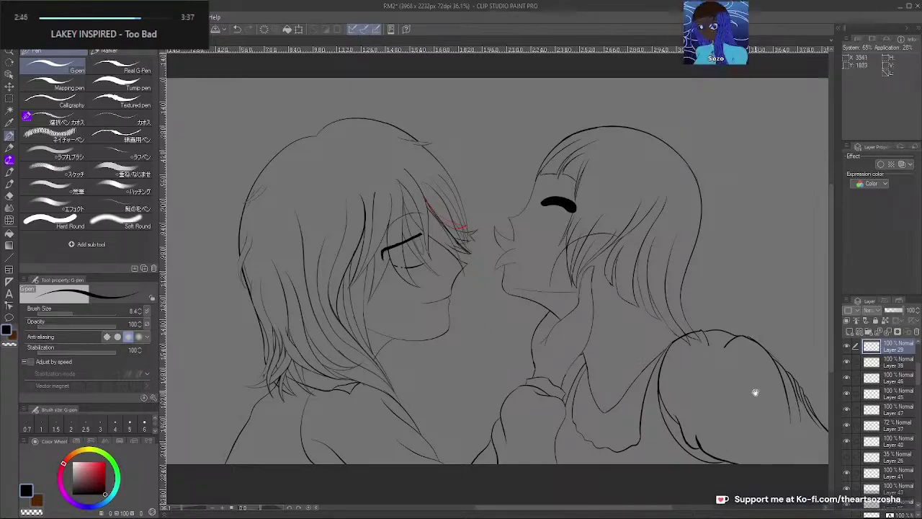
pyautogui.moveTo(754, 391); pyautogui.dragTo(725, 387)
pyautogui.scroll(-2, 717, 405)
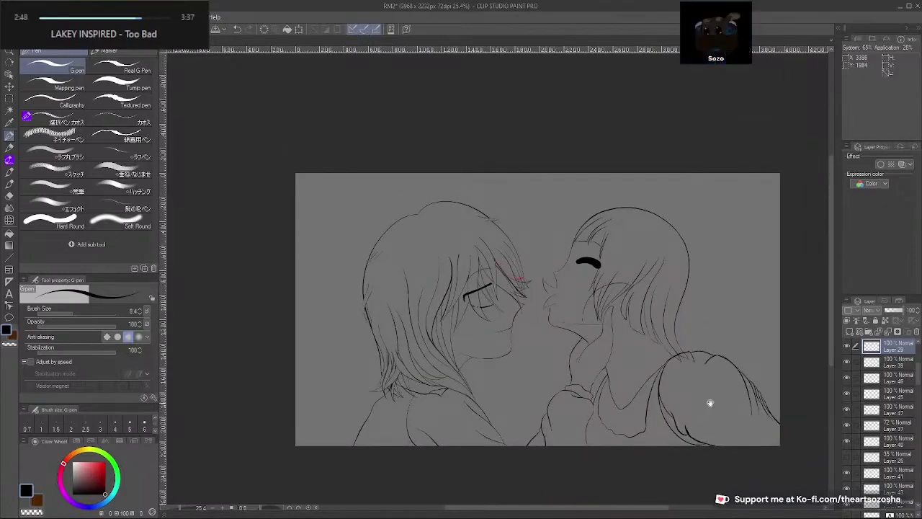
pyautogui.scroll(3, 720, 412)
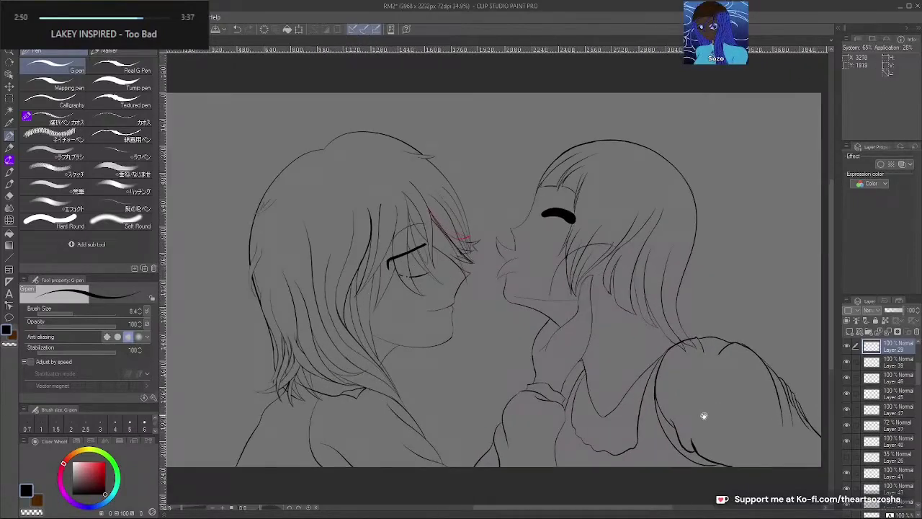
pyautogui.click(847, 377)
pyautogui.click(848, 377)
pyautogui.click(848, 363)
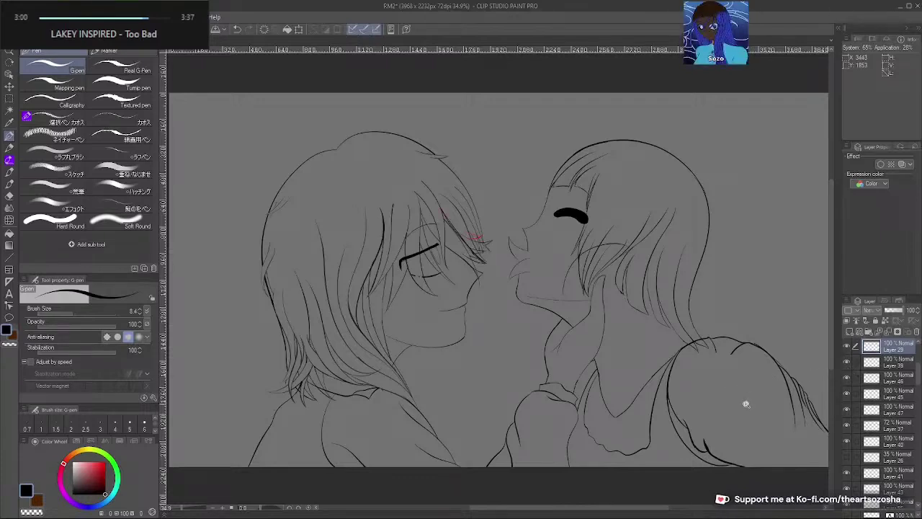
pyautogui.scroll(-2, 746, 404)
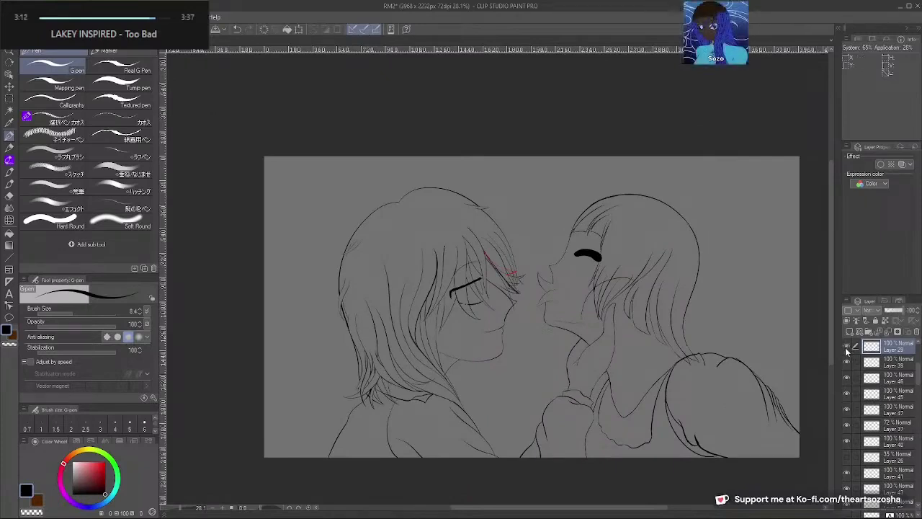
# Pick the layer holding the left character's collar line and raise its opacity to 100 percent
pyautogui.moveTo(517, 410); pyautogui.dragTo(587, 391)
pyautogui.moveTo(567, 391); pyautogui.dragTo(587, 385)
pyautogui.moveTo(579, 418); pyautogui.dragTo(676, 402)
pyautogui.moveTo(454, 385); pyautogui.dragTo(595, 319)
pyautogui.keyDown('ctrl'); pyautogui.keyDown('shift'); pyautogui.click(595, 319); pyautogui.keyUp('shift'); pyautogui.keyUp('ctrl')
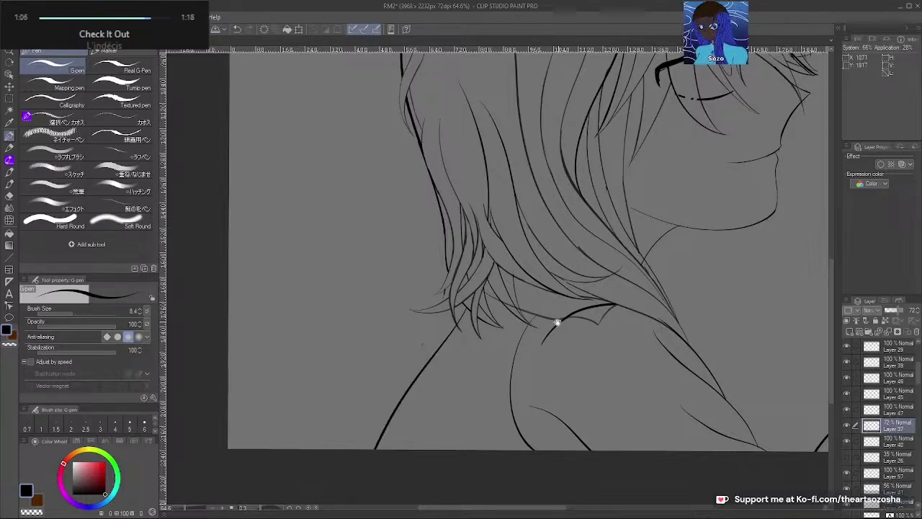
pyautogui.moveTo(562, 325); pyautogui.dragTo(600, 351)
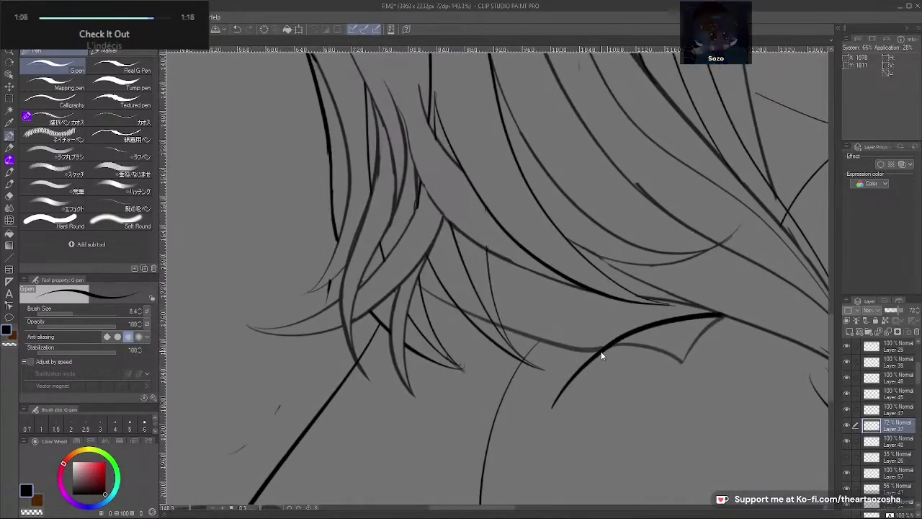
pyautogui.keyDown('ctrl'); pyautogui.keyDown('shift'); pyautogui.click(597, 351); pyautogui.keyUp('shift'); pyautogui.keyUp('ctrl')
pyautogui.moveTo(899, 312); pyautogui.dragTo(921, 309)
# Select the left character's hair lines on Layer 37 and toggle their visibility to check what the layer holds
pyautogui.keyDown('ctrl'); pyautogui.keyDown('shift'); pyautogui.click(761, 345); pyautogui.keyUp('shift'); pyautogui.keyUp('ctrl')
pyautogui.scroll(-5, 745, 366)
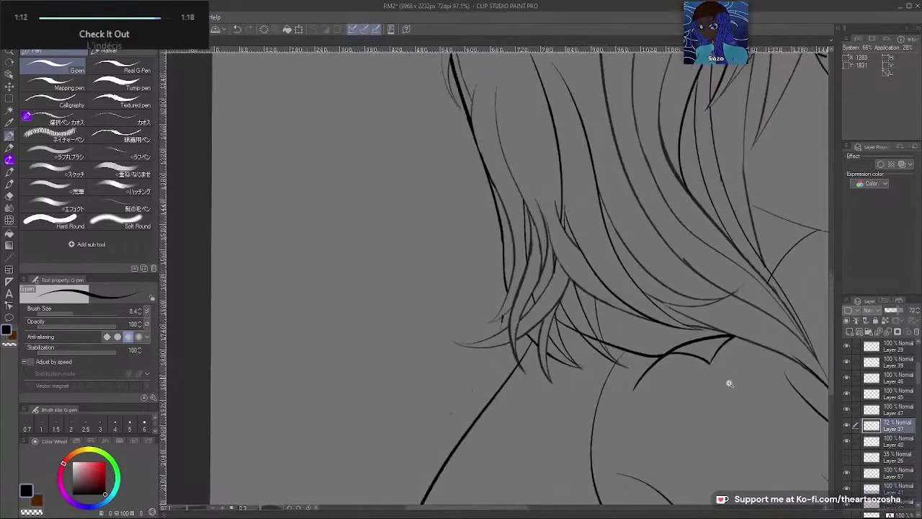
pyautogui.moveTo(791, 392); pyautogui.dragTo(636, 397)
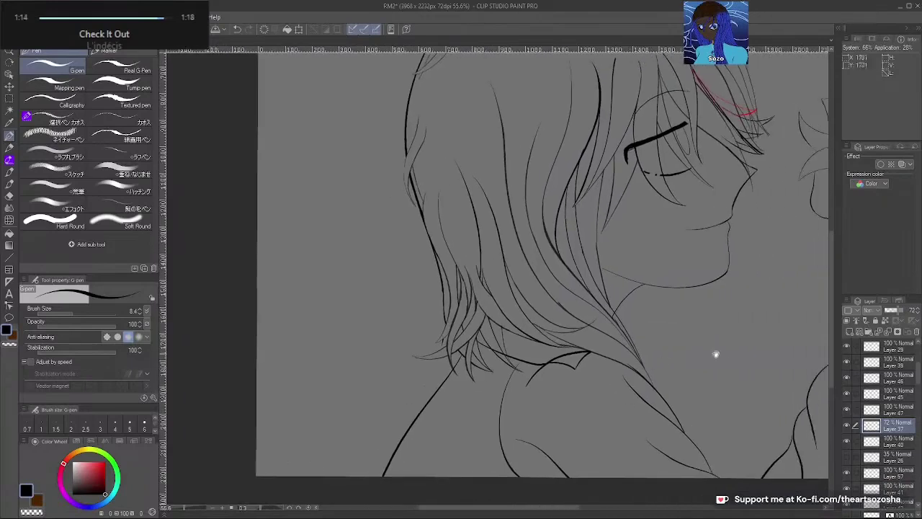
pyautogui.moveTo(714, 364); pyautogui.dragTo(663, 401)
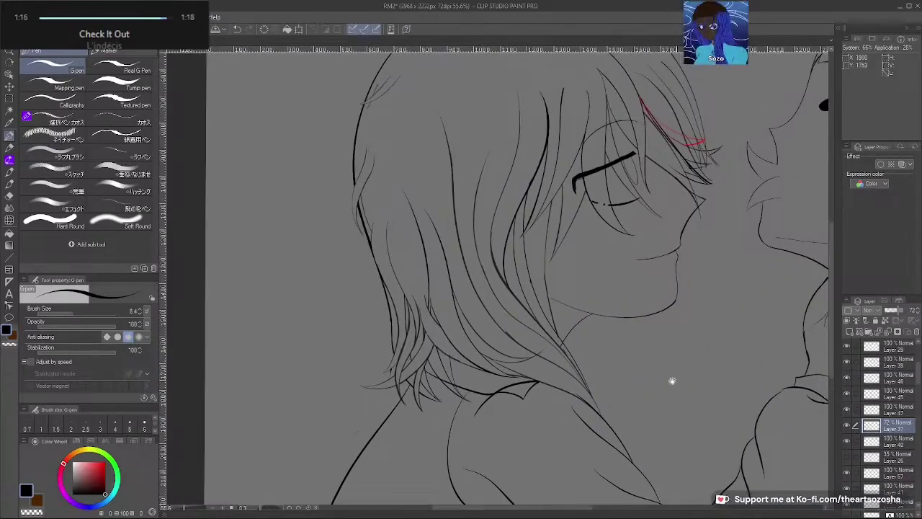
pyautogui.click(849, 425)
pyautogui.click(848, 425)
pyautogui.click(848, 426)
pyautogui.click(848, 426)
pyautogui.click(848, 426)
pyautogui.click(892, 431)
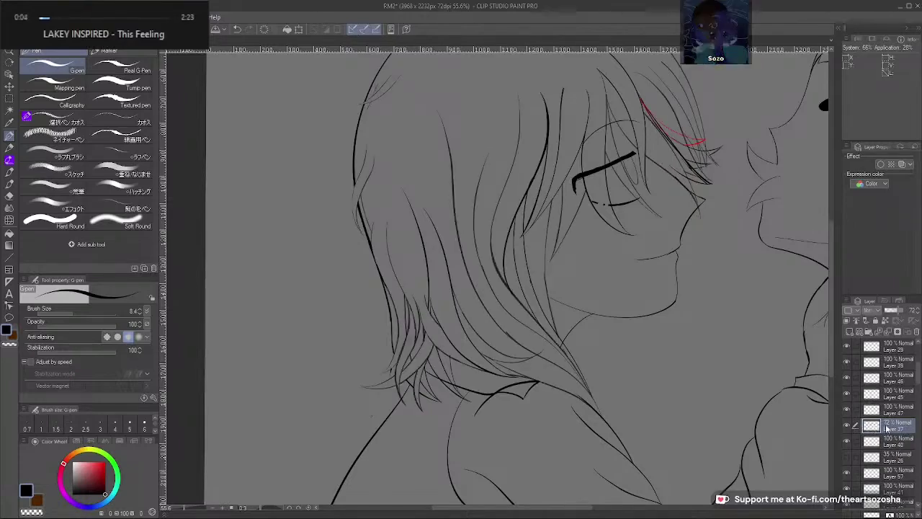
# Toggle the visibility of Layer 45 to identify its lines, and select that layer
pyautogui.scroll(3, 598, 428)
pyautogui.moveTo(598, 428); pyautogui.dragTo(801, 395)
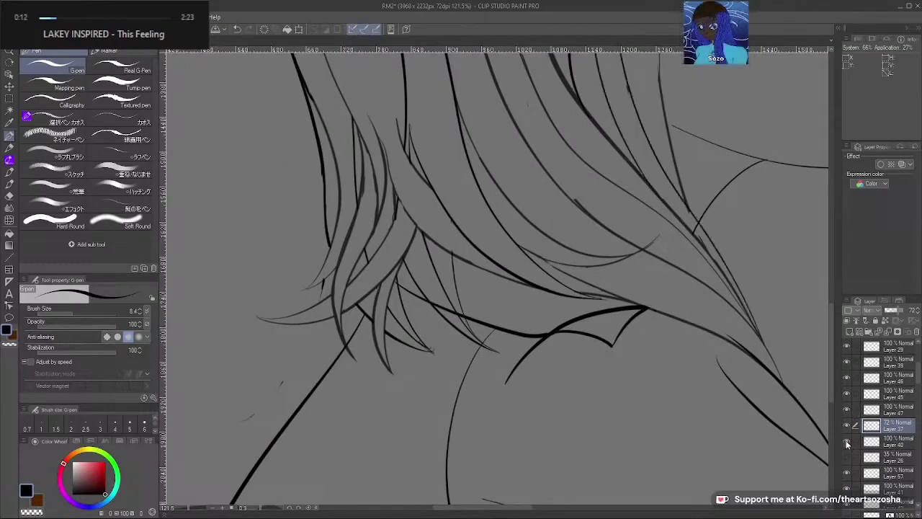
pyautogui.click(847, 394)
pyautogui.click(848, 395)
pyautogui.click(897, 399)
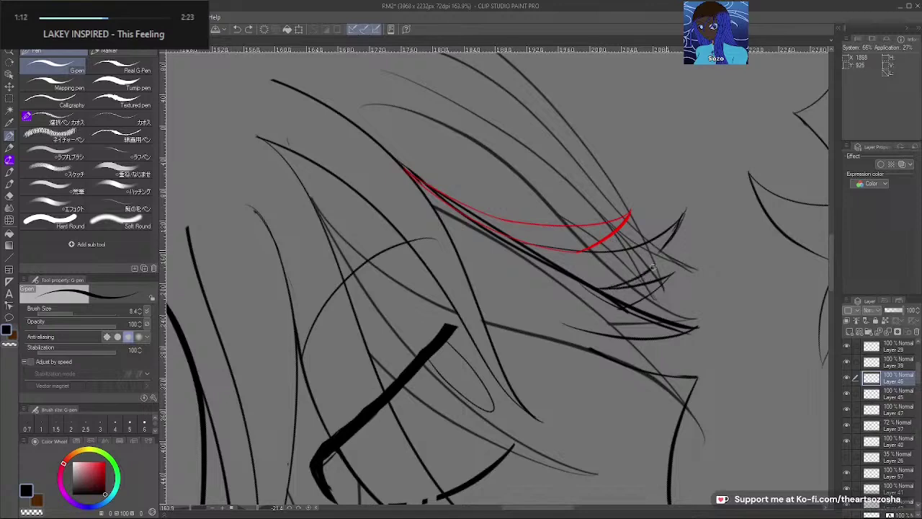
# Clean up the overlapping tips of the left character's fringe strands on Layer 46, beside the red guide strokes
pyautogui.moveTo(596, 288)
pyautogui.mouseDown()
pyautogui.moveTo(632, 277)
pyautogui.moveTo(678, 227)
pyautogui.mouseUp()
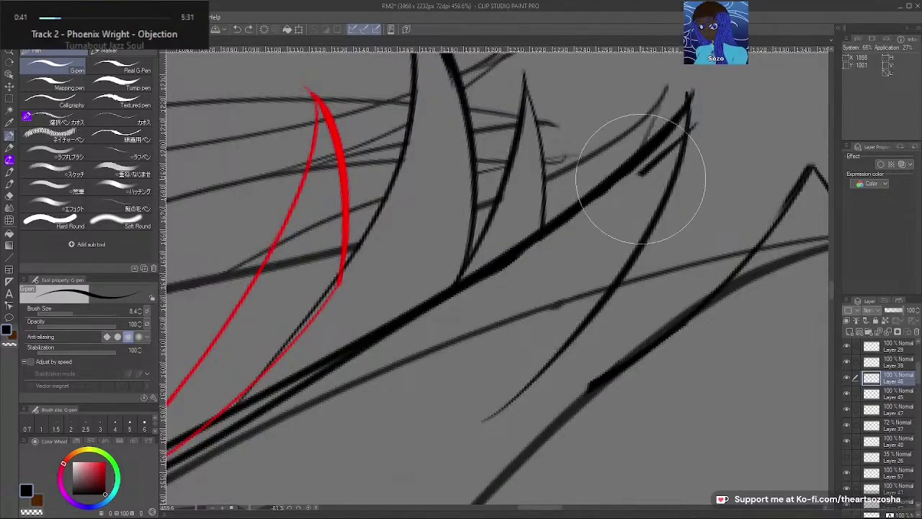
pyautogui.moveTo(641, 179); pyautogui.dragTo(658, 163)
pyautogui.moveTo(604, 213); pyautogui.dragTo(698, 126)
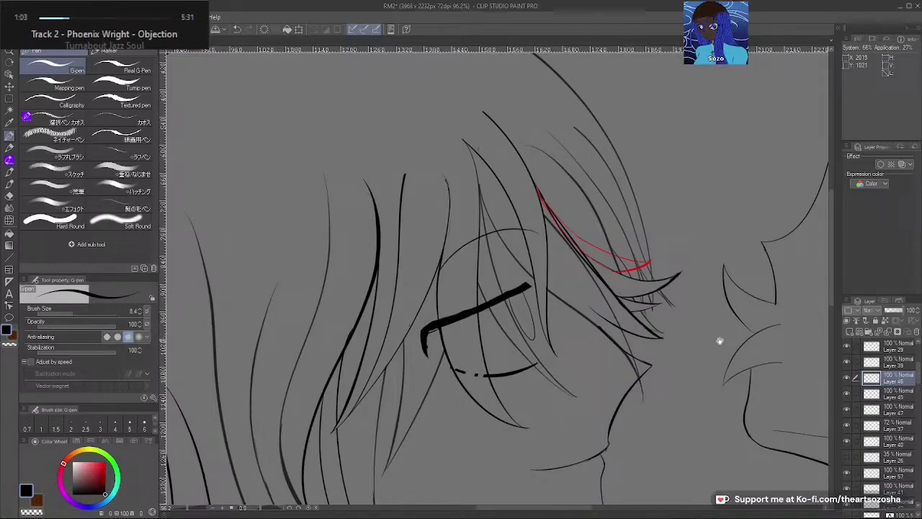
pyautogui.scroll(-4, 717, 349)
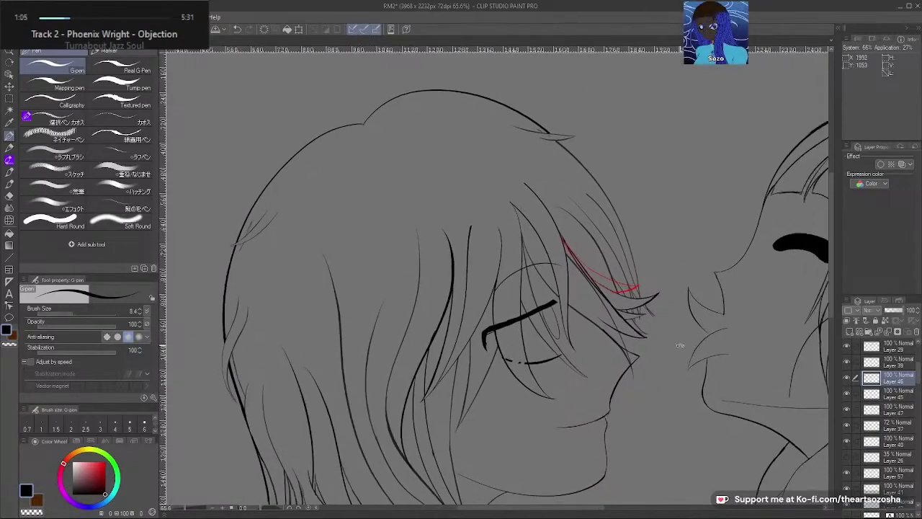
pyautogui.moveTo(694, 346); pyautogui.dragTo(657, 344)
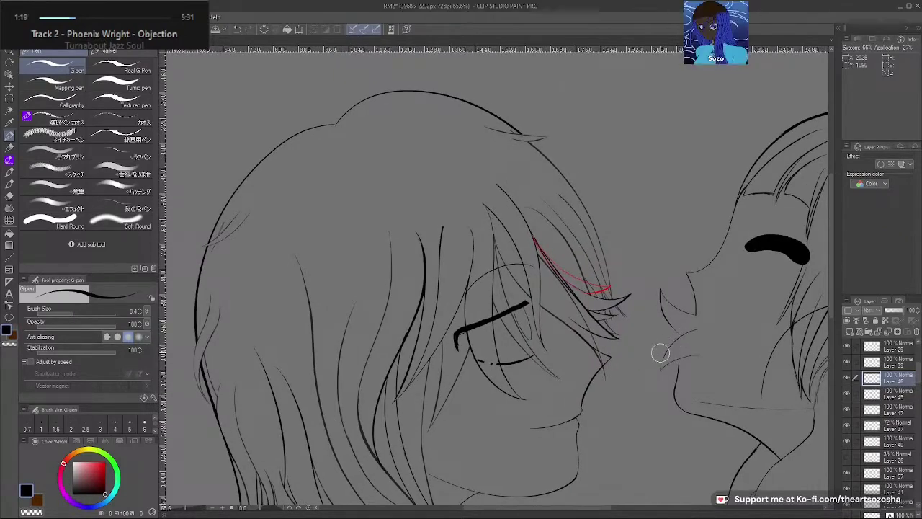
pyautogui.moveTo(653, 357); pyautogui.dragTo(642, 347)
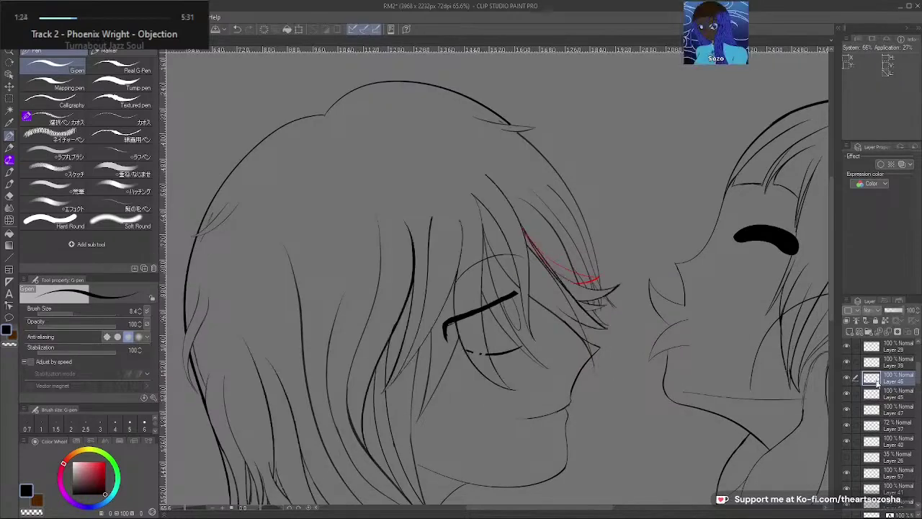
# Pick Layer 41 holding the left character's collar line and try to transform it
pyautogui.moveTo(655, 394); pyautogui.dragTo(696, 190)
pyautogui.scroll(2, 593, 296)
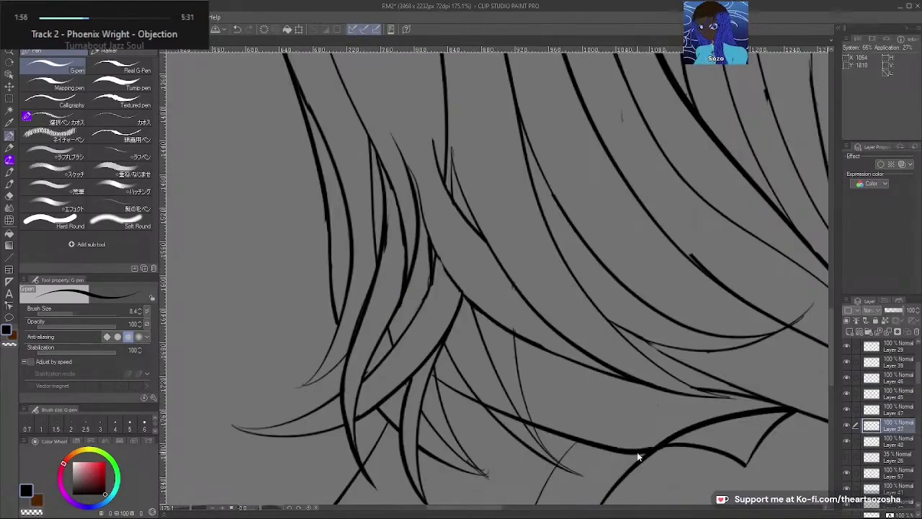
pyautogui.keyDown('ctrl'); pyautogui.keyDown('shift'); pyautogui.click(638, 453); pyautogui.keyUp('shift'); pyautogui.keyUp('ctrl')
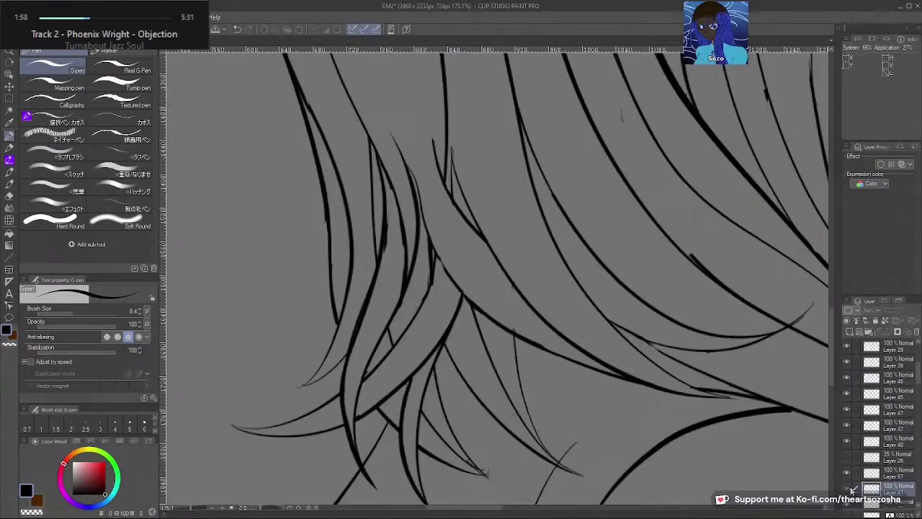
pyautogui.hotkey('ctrl', 'z')
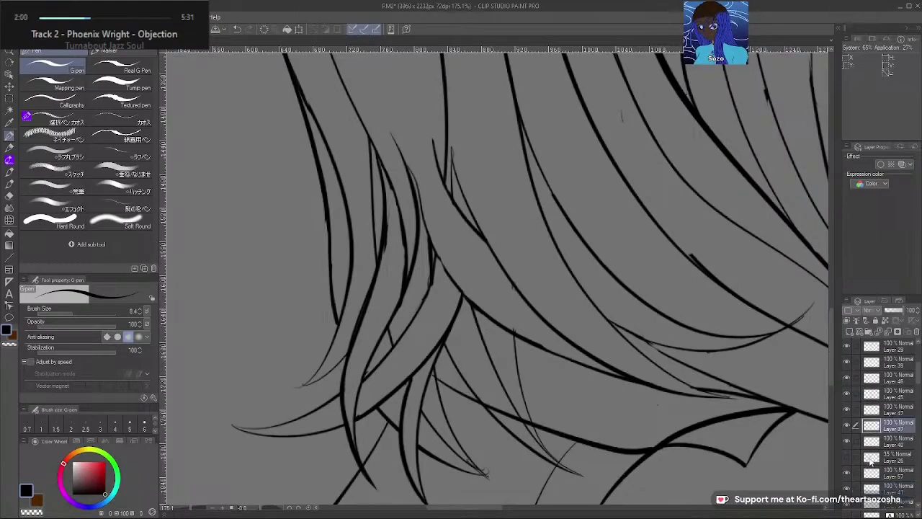
pyautogui.keyDown('ctrl'); pyautogui.keyDown('shift'); pyautogui.click(634, 452); pyautogui.keyUp('shift'); pyautogui.keyUp('ctrl')
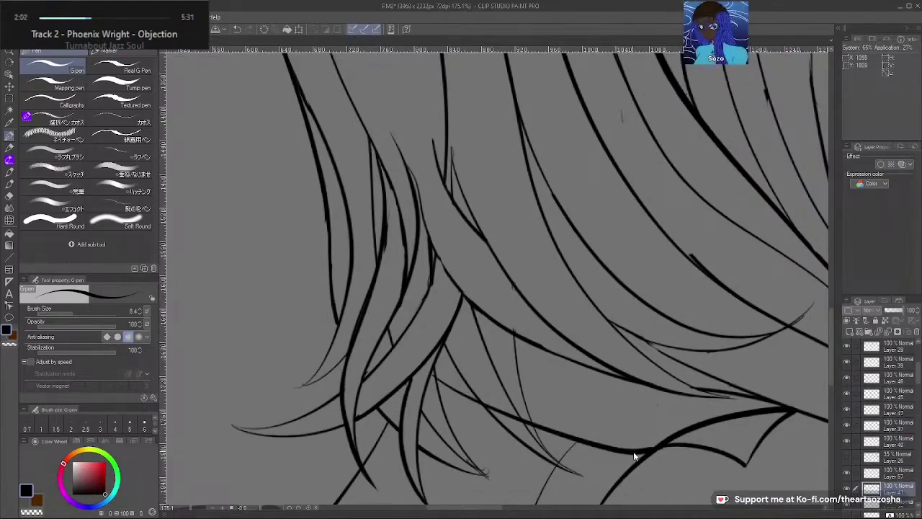
pyautogui.click(298, 30)
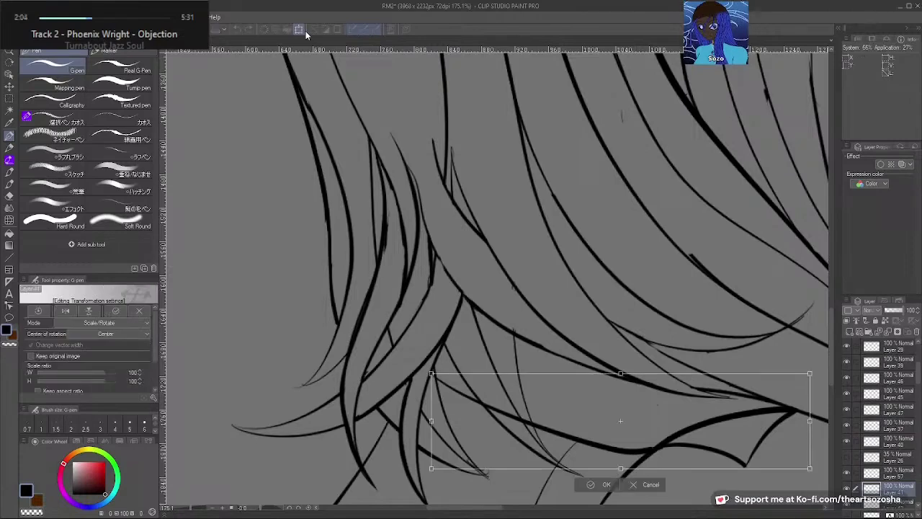
pyautogui.click(637, 486)
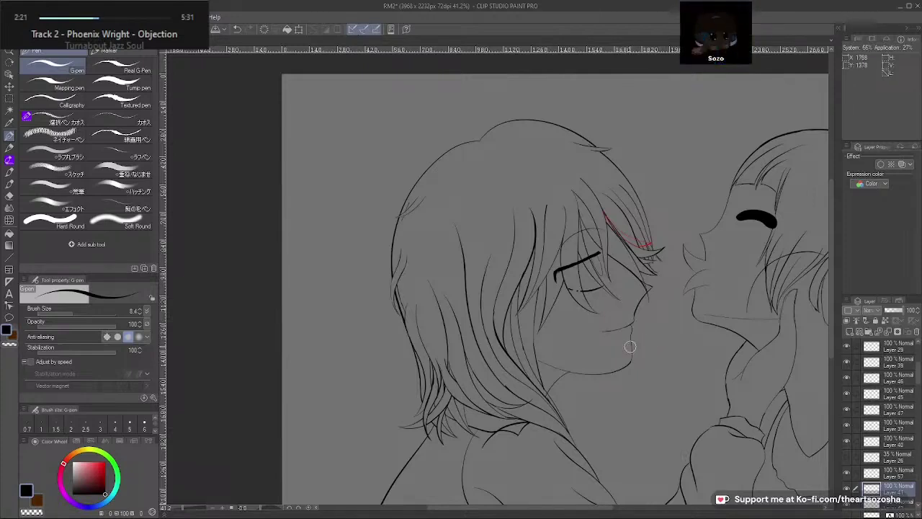
# Select Layer 37 and refine the left character's hair strand tips where they converge just above the collar
pyautogui.scroll(5, 557, 395)
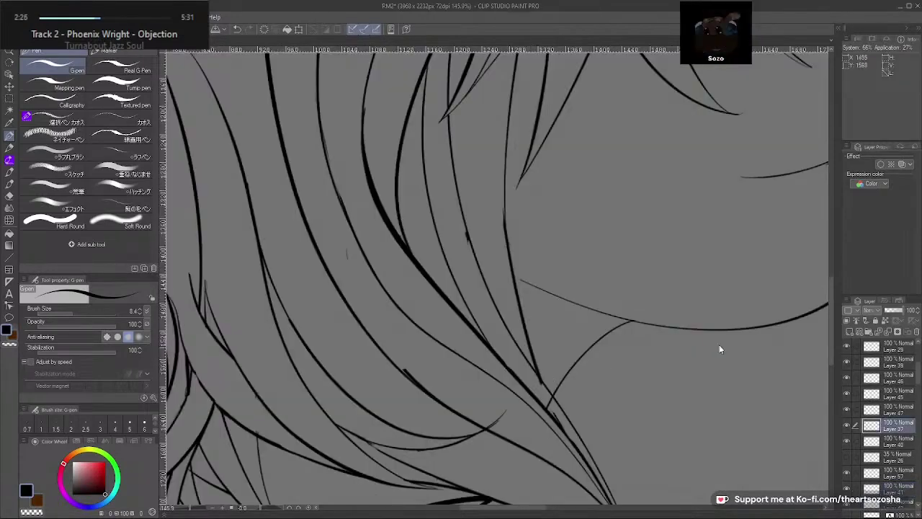
pyautogui.click(871, 428)
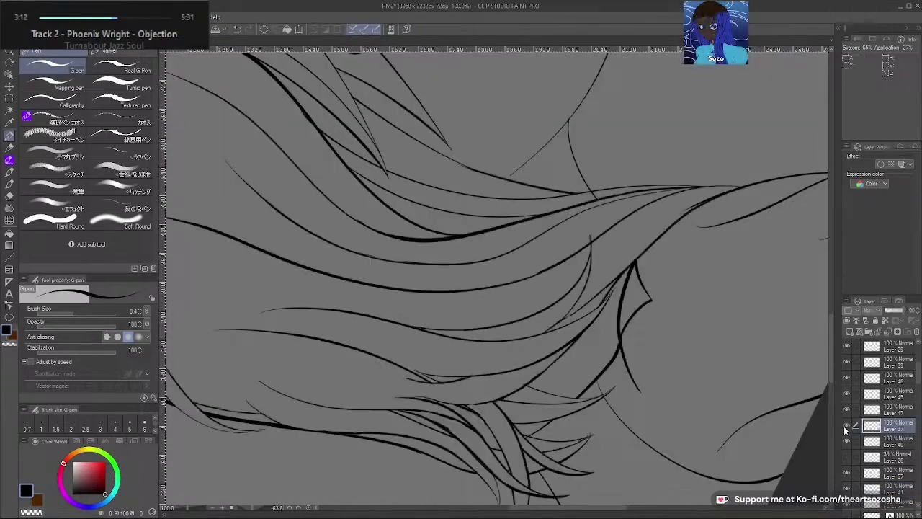
pyautogui.scroll(4, 631, 335)
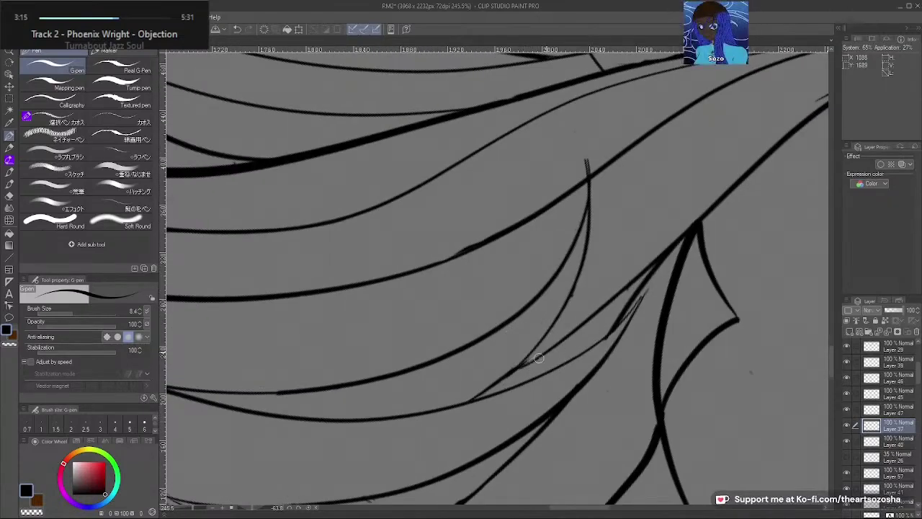
pyautogui.moveTo(518, 369); pyautogui.dragTo(557, 341)
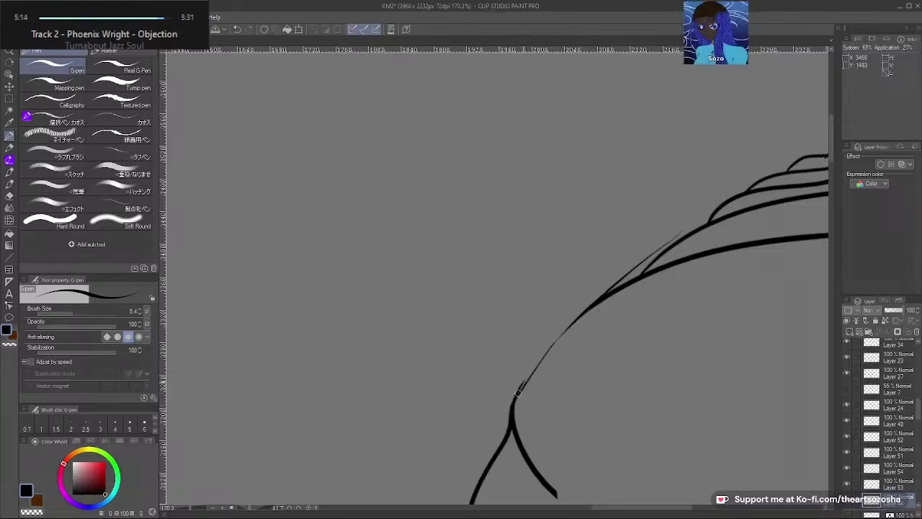
# Clean up the fold lines and outline along the back of the right character's shoulder
pyautogui.moveTo(521, 388); pyautogui.dragTo(541, 361)
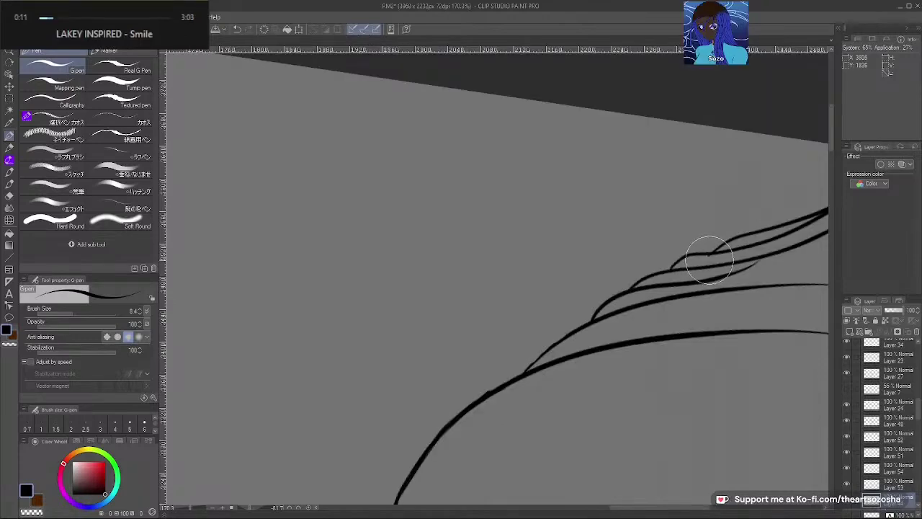
pyautogui.click(710, 259)
pyautogui.moveTo(787, 294)
pyautogui.mouseDown()
pyautogui.moveTo(717, 323)
pyautogui.moveTo(672, 385)
pyautogui.moveTo(690, 284)
pyautogui.mouseUp()
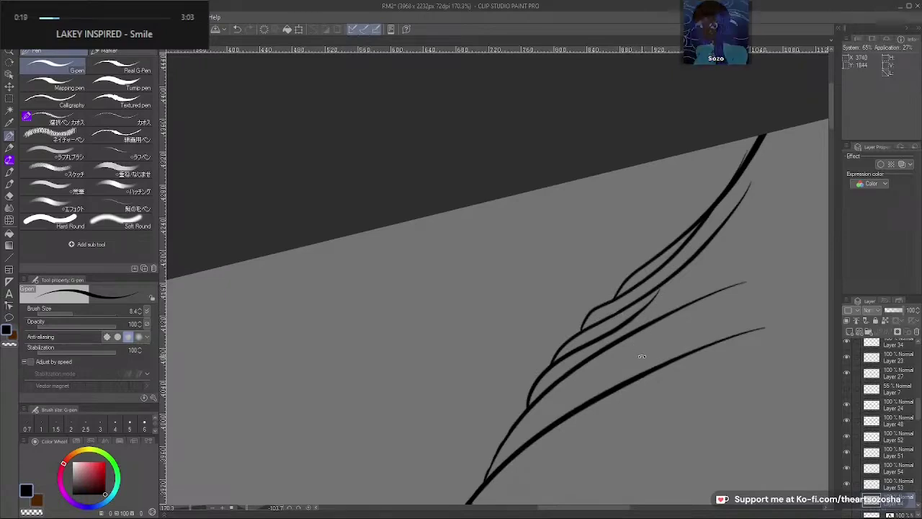
pyautogui.doubleClick(665, 353)
pyautogui.moveTo(576, 393)
pyautogui.mouseDown()
pyautogui.moveTo(572, 437)
pyautogui.moveTo(617, 418)
pyautogui.moveTo(679, 362)
pyautogui.moveTo(649, 391)
pyautogui.moveTo(659, 395)
pyautogui.mouseUp()
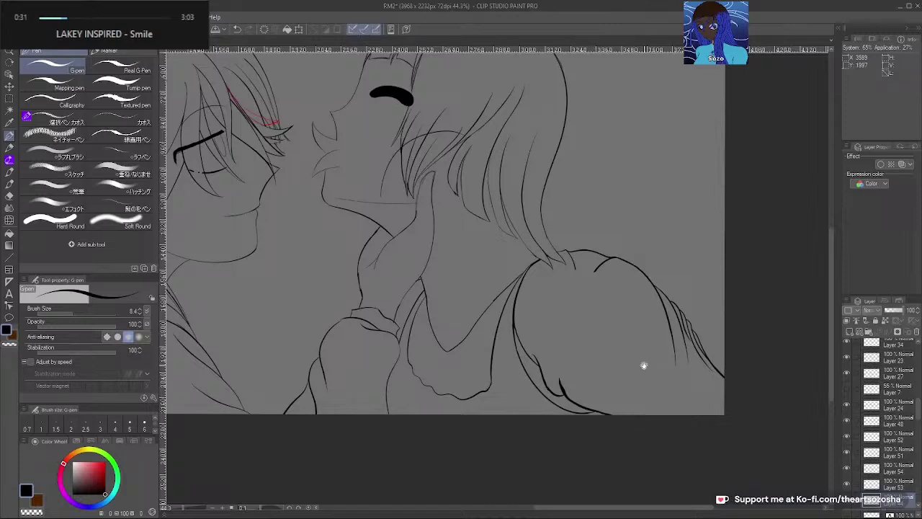
pyautogui.moveTo(597, 382); pyautogui.dragTo(686, 389)
pyautogui.scroll(-3, 648, 377)
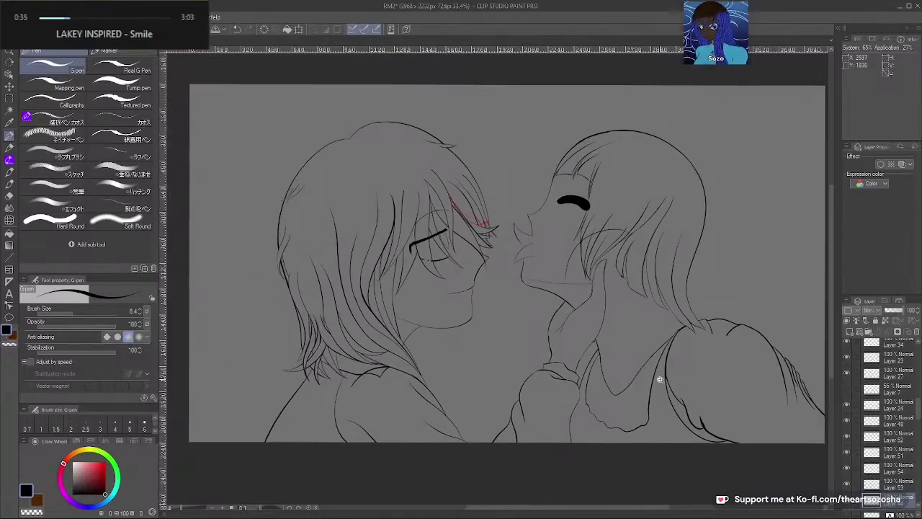
pyautogui.scroll(3, 659, 379)
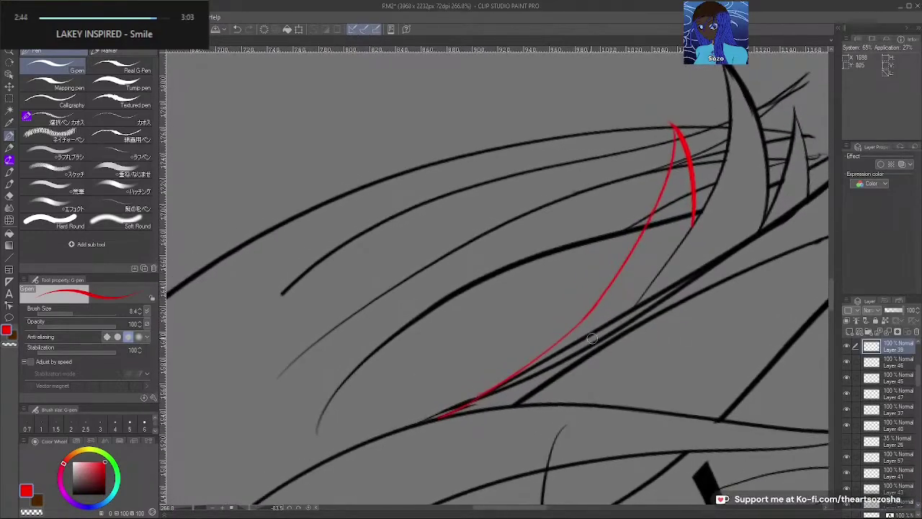
pyautogui.moveTo(456, 413)
pyautogui.mouseDown()
pyautogui.moveTo(538, 378)
pyautogui.moveTo(683, 251)
pyautogui.mouseUp()
pyautogui.hotkey('ctrl', 'z')
pyautogui.moveTo(441, 418)
pyautogui.mouseDown()
pyautogui.moveTo(519, 390)
pyautogui.moveTo(655, 281)
pyautogui.mouseUp()
pyautogui.hotkey('ctrl', 'z')
pyautogui.moveTo(689, 230)
pyautogui.mouseDown()
pyautogui.moveTo(640, 300)
pyautogui.moveTo(585, 352)
pyautogui.moveTo(463, 414)
pyautogui.mouseUp()
pyautogui.hotkey('ctrl', 'z')
# Draw the lower edge of the red fringe strand on Layer 39 as one curve from its bend to its root
pyautogui.moveTo(649, 366); pyautogui.dragTo(576, 398)
pyautogui.moveTo(634, 306); pyautogui.dragTo(408, 265)
pyautogui.moveTo(487, 325); pyautogui.dragTo(482, 363)
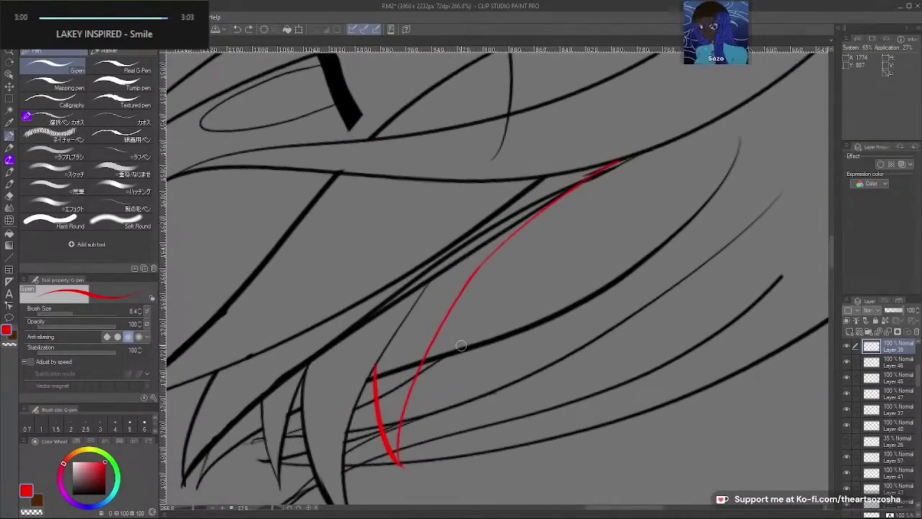
pyautogui.moveTo(376, 366)
pyautogui.mouseDown()
pyautogui.moveTo(420, 296)
pyautogui.moveTo(477, 242)
pyautogui.moveTo(608, 166)
pyautogui.mouseUp()
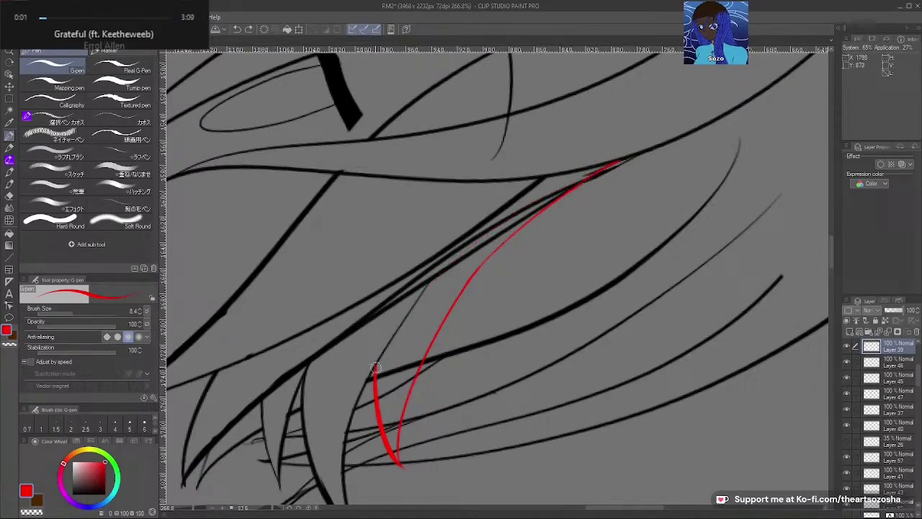
pyautogui.moveTo(376, 366)
pyautogui.mouseDown()
pyautogui.moveTo(450, 272)
pyautogui.moveTo(624, 164)
pyautogui.mouseUp()
pyautogui.hotkey('ctrl', 'z')
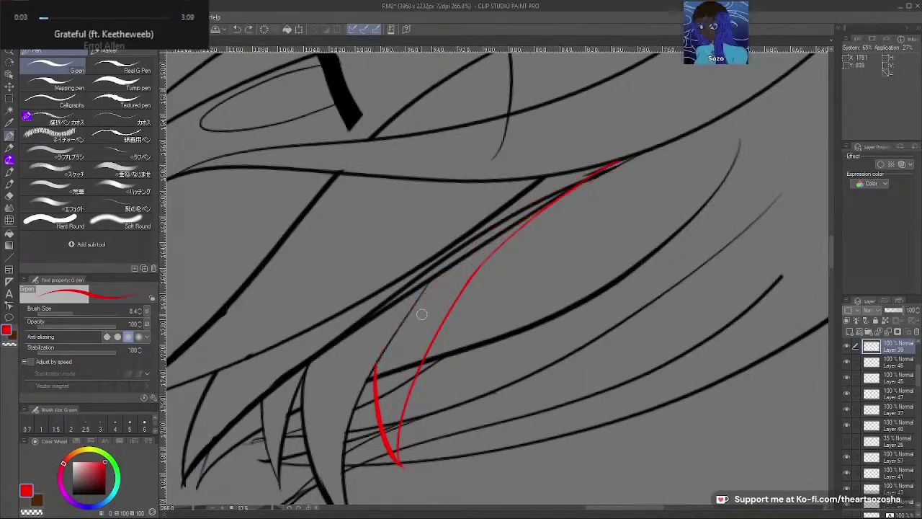
pyautogui.moveTo(376, 366)
pyautogui.mouseDown()
pyautogui.moveTo(447, 266)
pyautogui.moveTo(618, 161)
pyautogui.mouseUp()
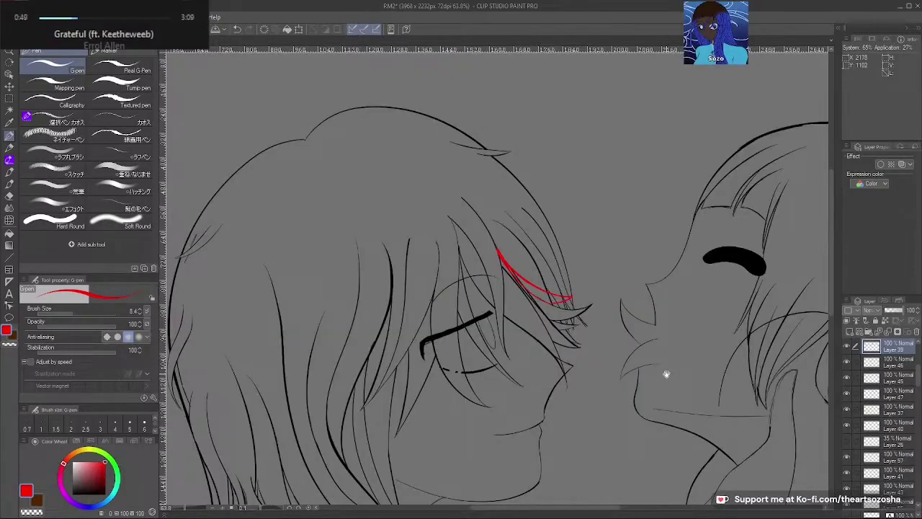
# Examine the line art of both characters together with the red fringe strand
pyautogui.moveTo(708, 416); pyautogui.dragTo(683, 393)
pyautogui.moveTo(724, 434); pyautogui.dragTo(725, 392)
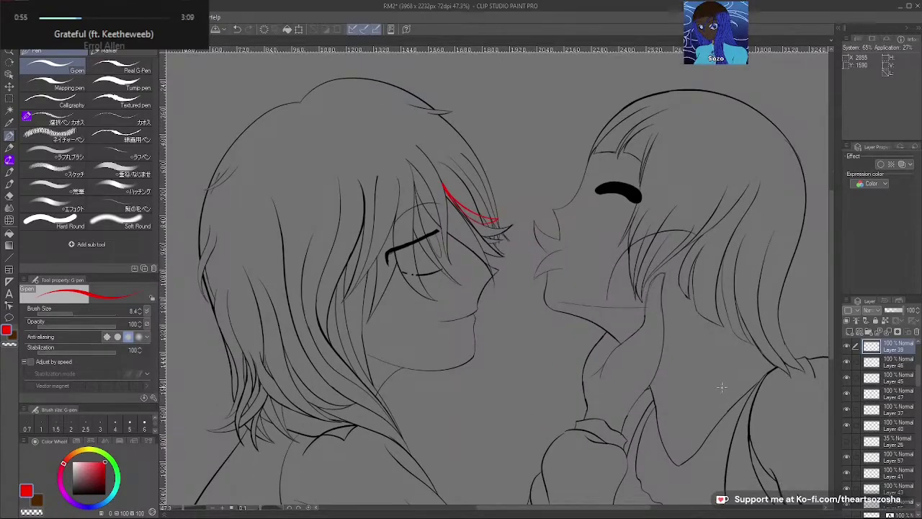
pyautogui.scroll(-3, 722, 387)
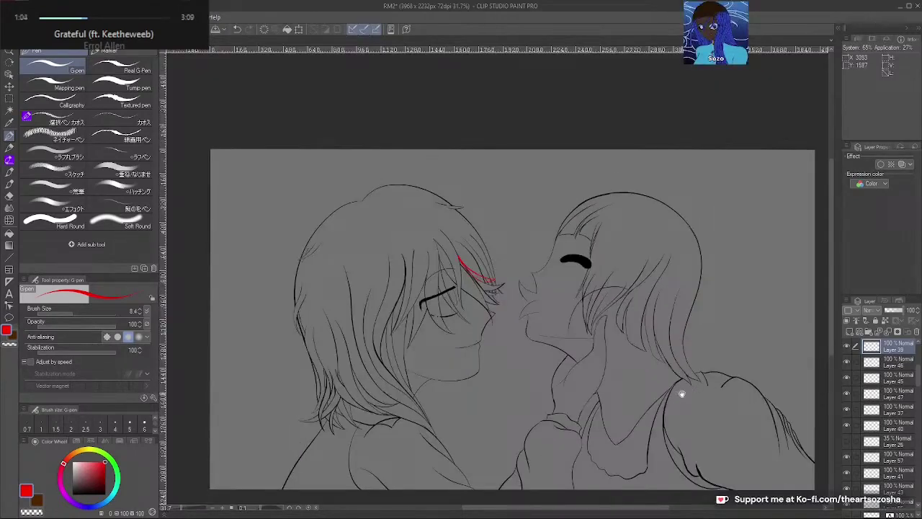
pyautogui.scroll(3, 677, 405)
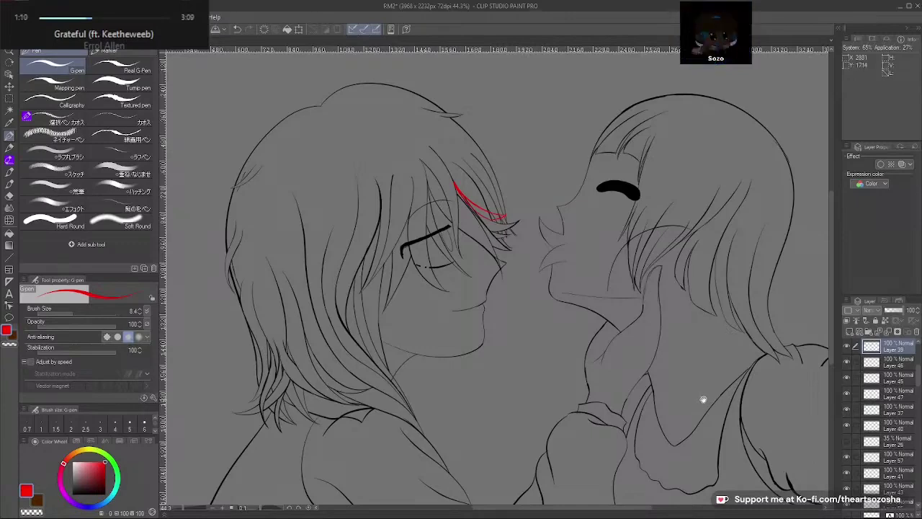
pyautogui.moveTo(718, 412); pyautogui.dragTo(708, 342)
pyautogui.moveTo(677, 387)
pyautogui.mouseDown()
pyautogui.moveTo(665, 371)
pyautogui.moveTo(725, 385)
pyautogui.moveTo(700, 381)
pyautogui.moveTo(713, 379)
pyautogui.mouseUp()
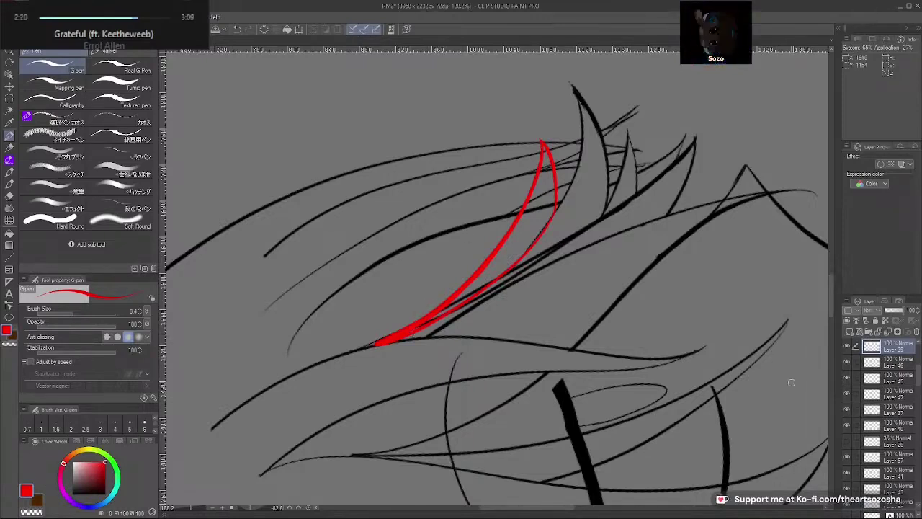
# Sample black from the line art as the drawing colour and check the fringe and the whole two-character composition
pyautogui.keyDown('alt'); pyautogui.click(583, 340); pyautogui.keyUp('alt')
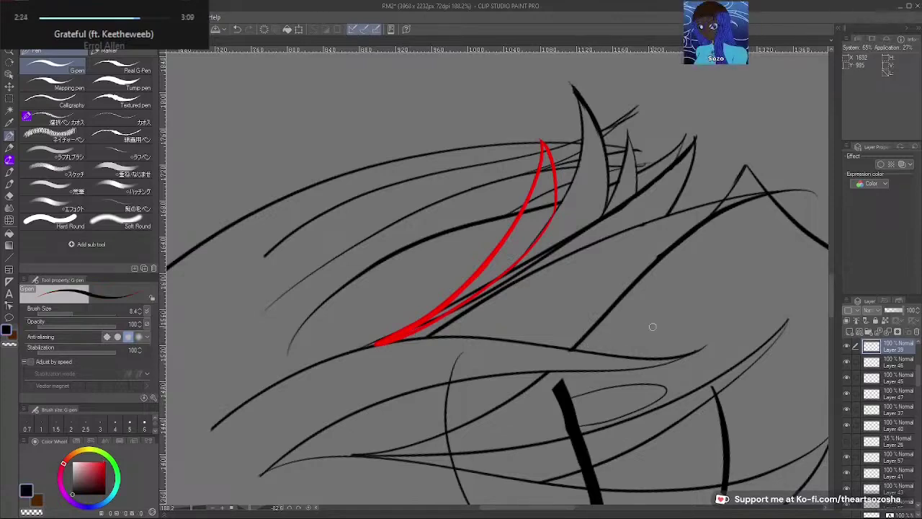
pyautogui.moveTo(685, 320); pyautogui.dragTo(481, 473)
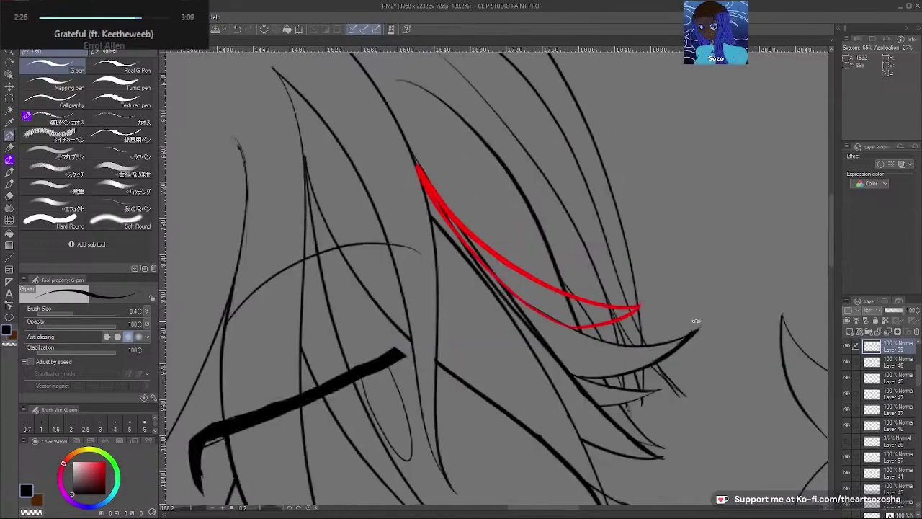
pyautogui.scroll(-5, 692, 331)
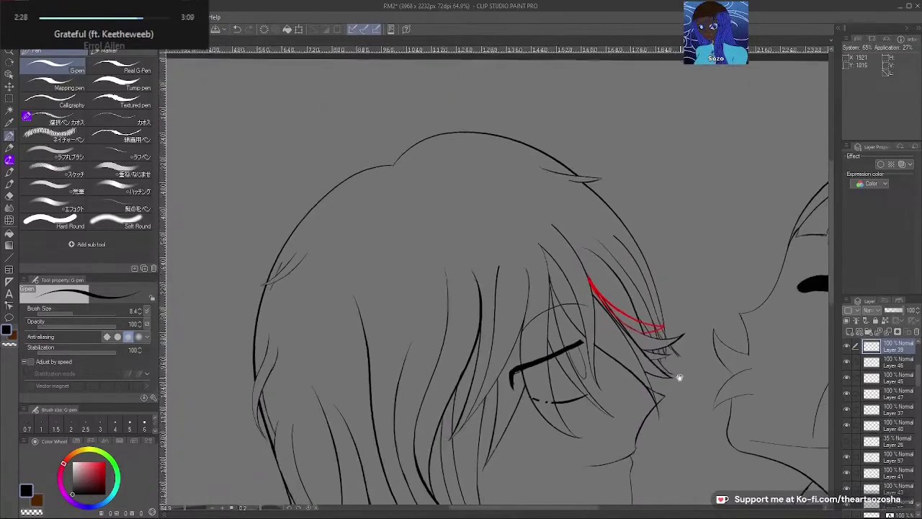
pyautogui.moveTo(679, 377); pyautogui.dragTo(642, 336)
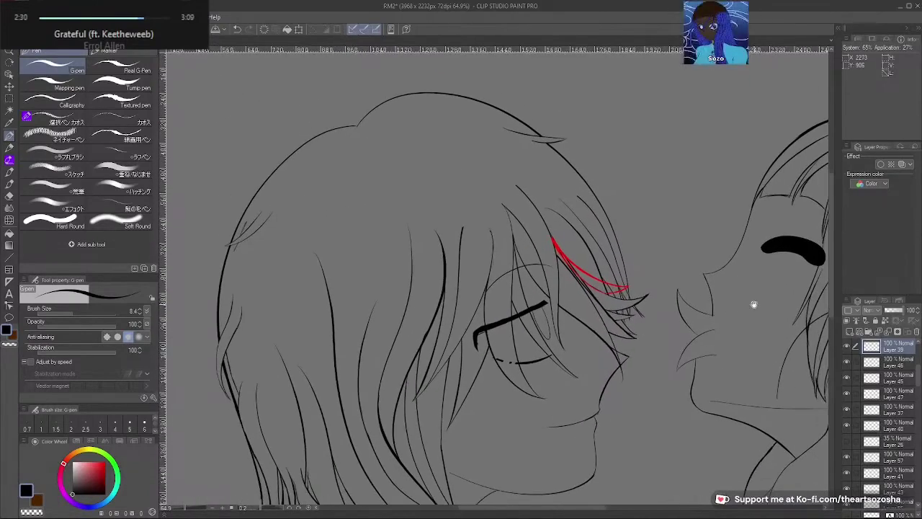
pyautogui.scroll(-3, 706, 389)
pyautogui.moveTo(734, 397); pyautogui.dragTo(627, 267)
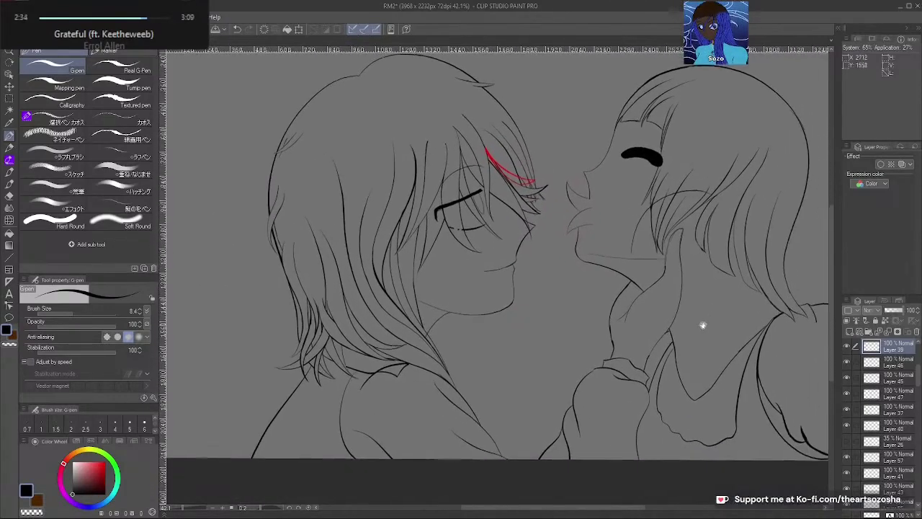
pyautogui.moveTo(725, 311); pyautogui.dragTo(698, 325)
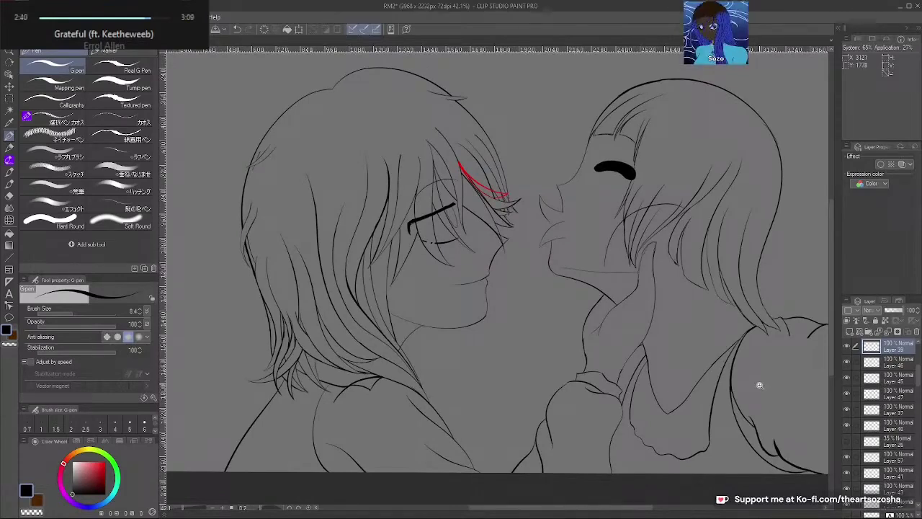
pyautogui.scroll(-2, 760, 385)
pyautogui.moveTo(766, 386); pyautogui.dragTo(709, 399)
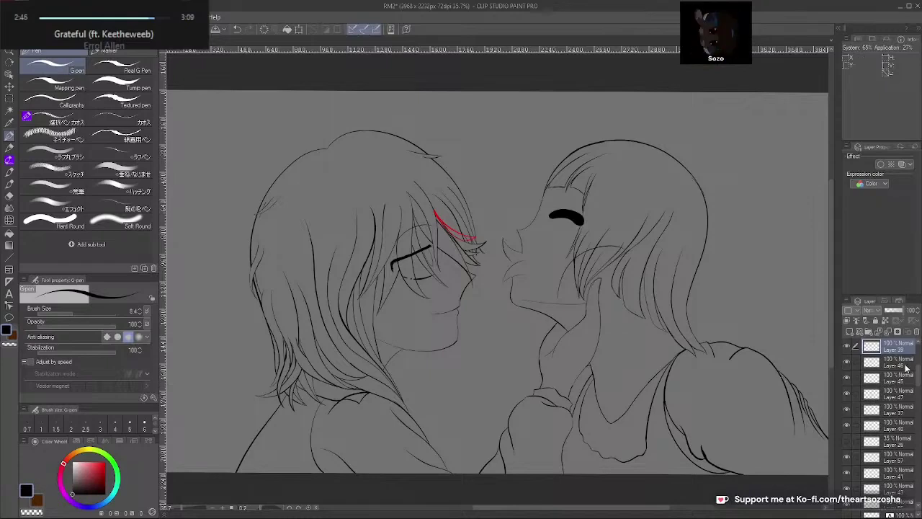
# Toggle the visibility of Layer 46 to check which of the left character's hair lines it holds
pyautogui.scroll(3, 850, 407)
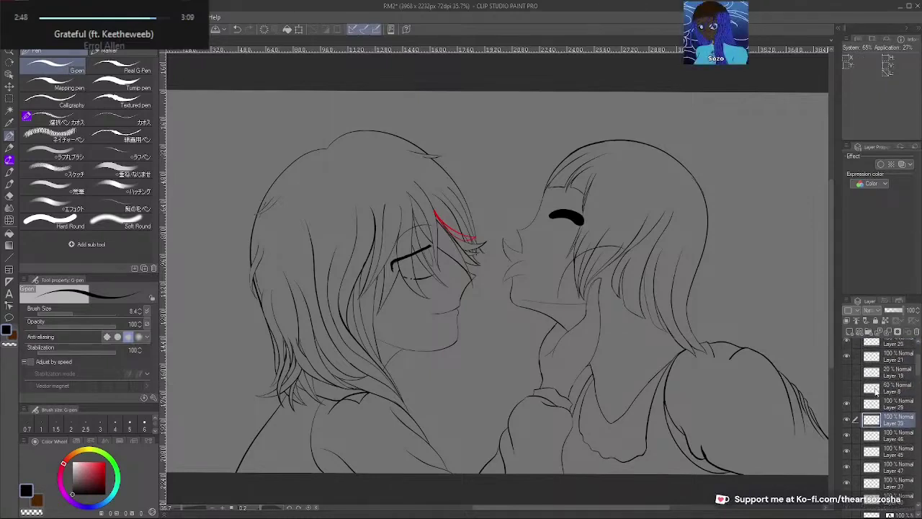
pyautogui.click(848, 436)
pyautogui.click(848, 436)
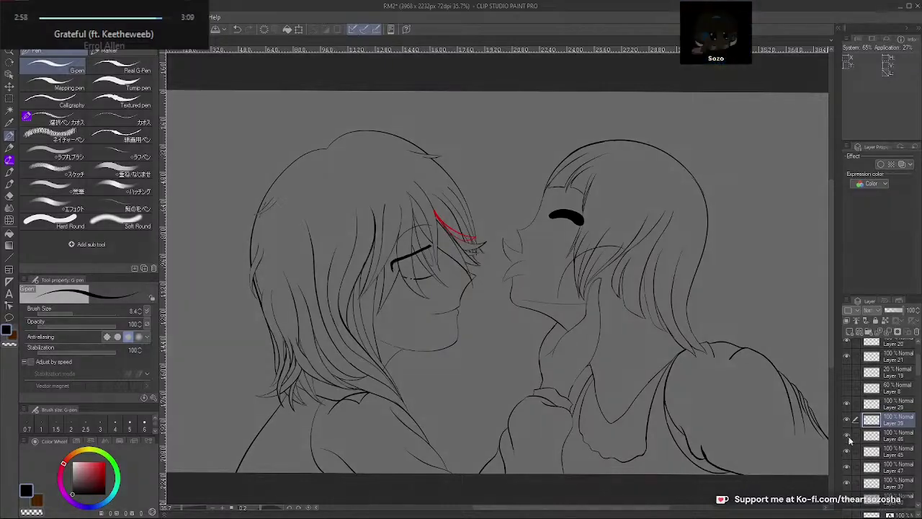
pyautogui.click(848, 436)
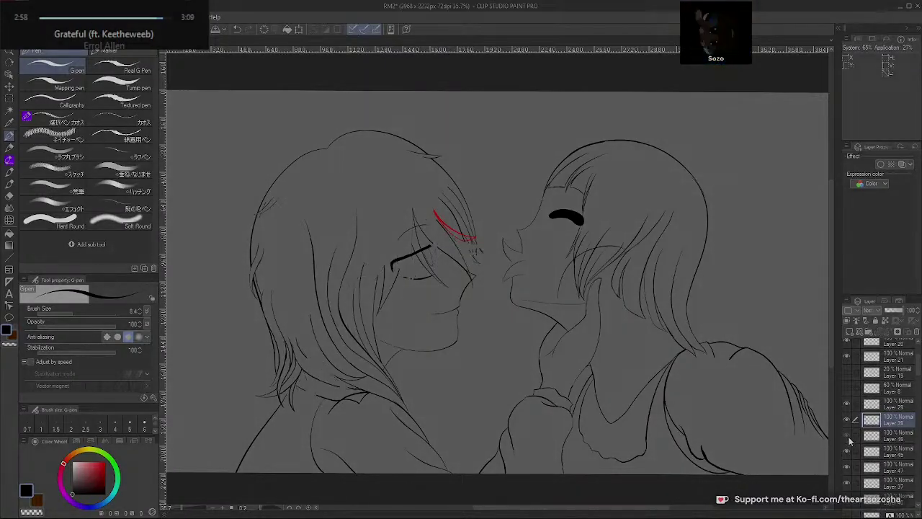
pyautogui.click(848, 437)
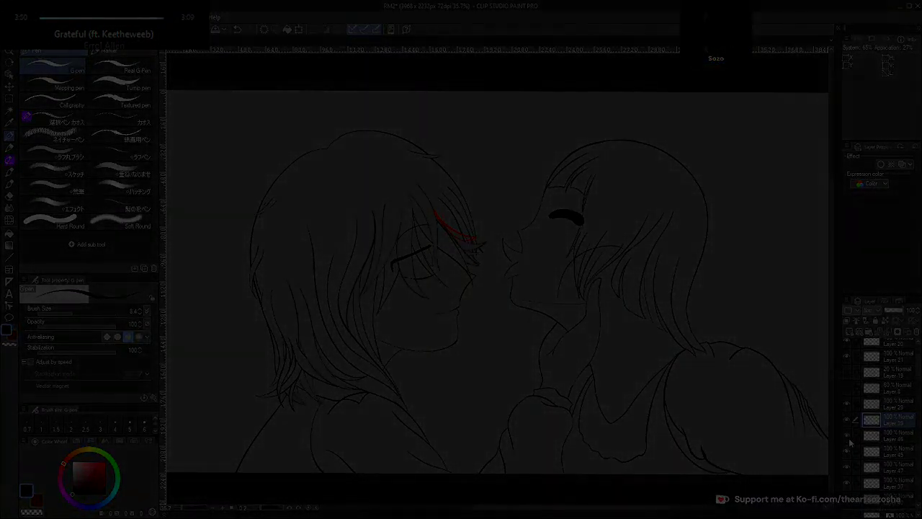